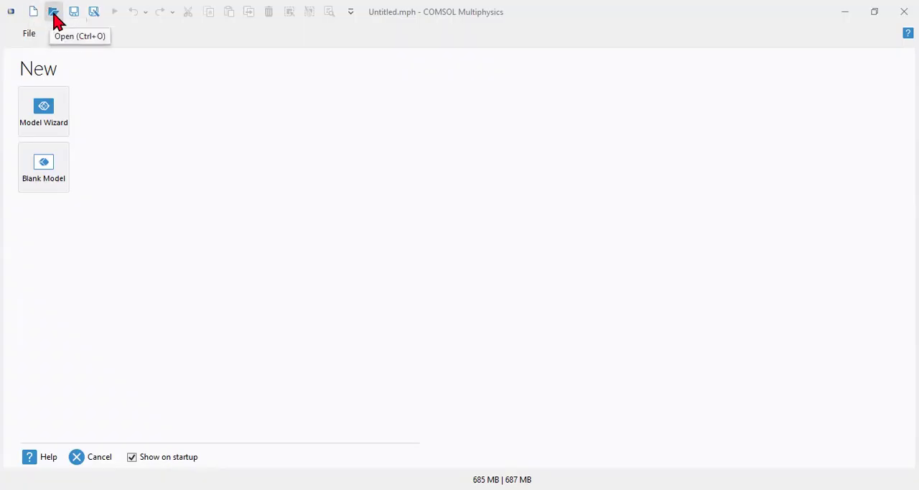
Start a new model with the Model Wizard and choose the 2D space dimension.
click(53, 12)
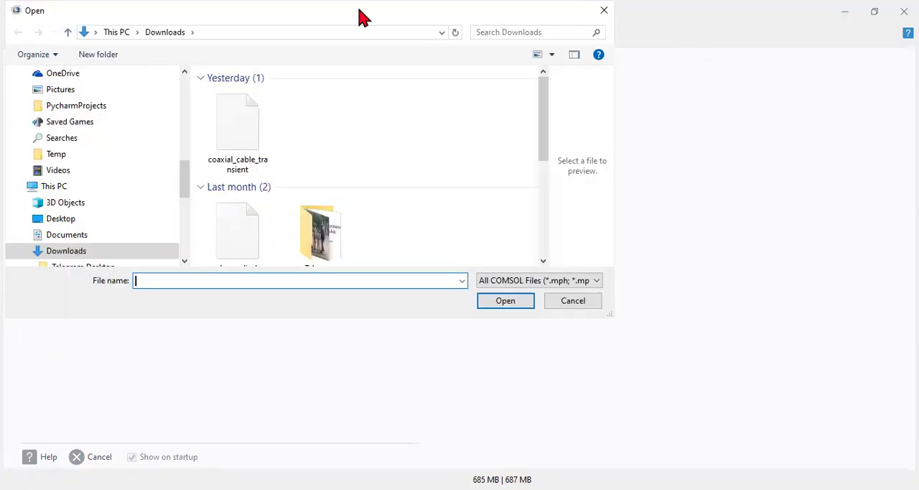
key(Escape)
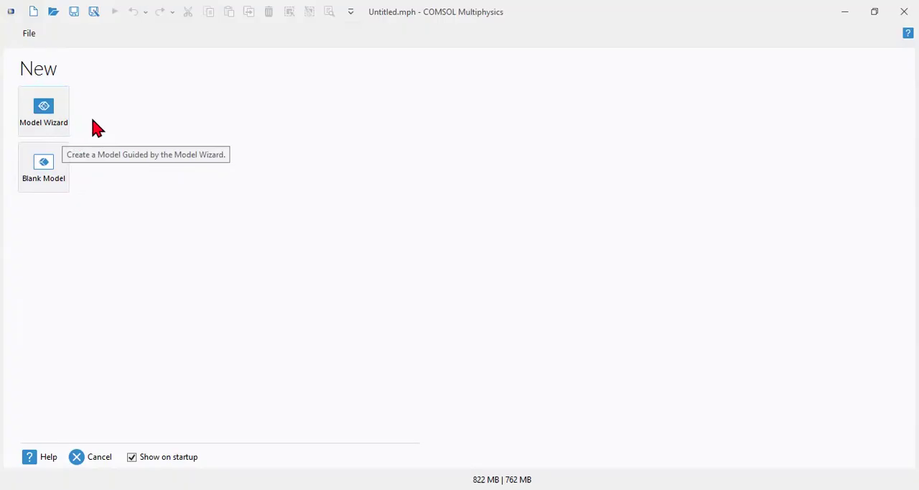
click(55, 123)
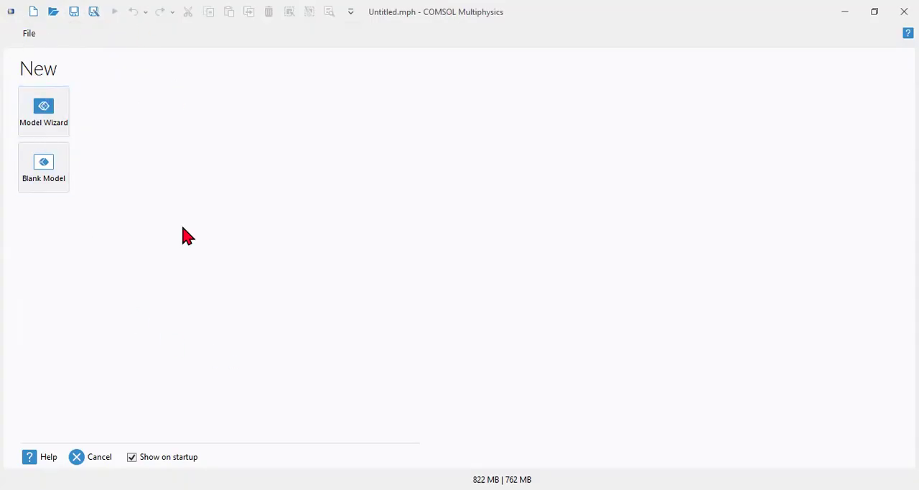
click(56, 133)
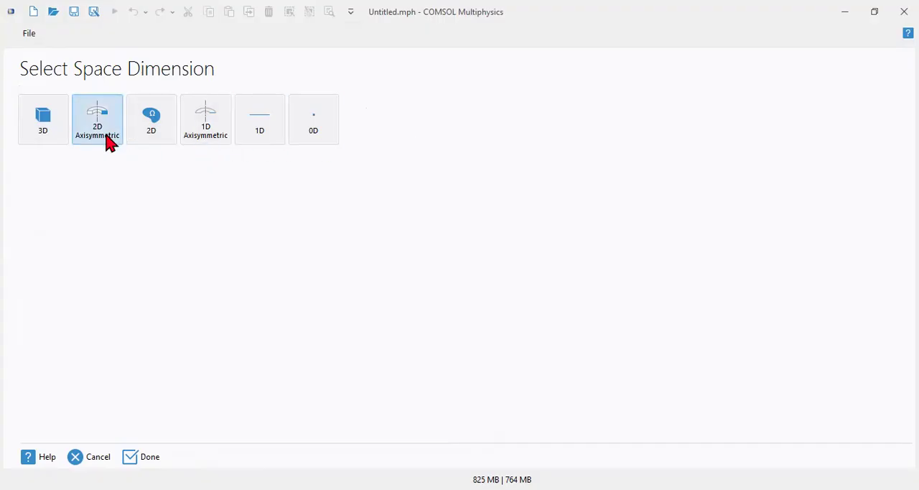
click(47, 140)
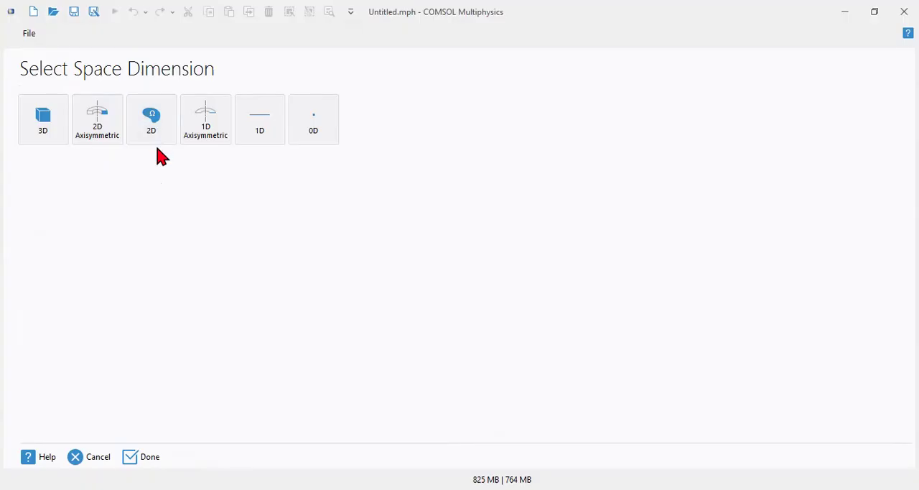
click(151, 119)
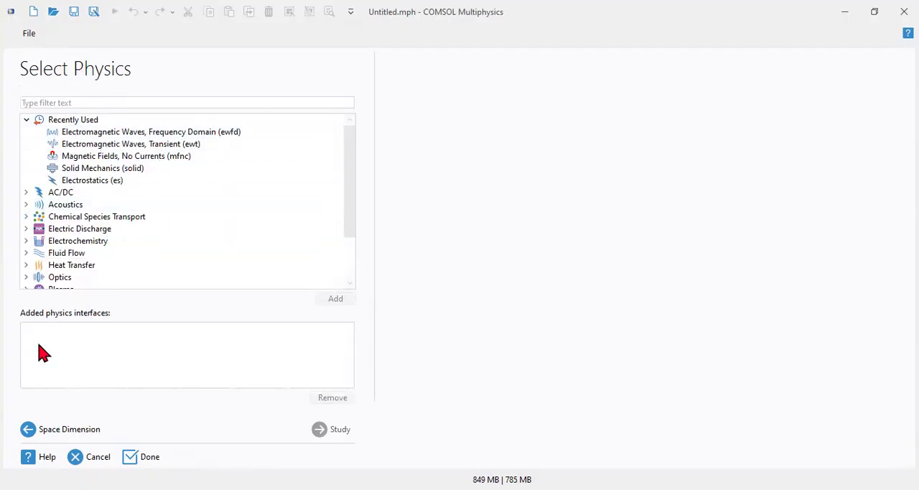
Browse the physics categories, examining the AC/DC branch and its Electric Fields and Currents interfaces.
click(26, 119)
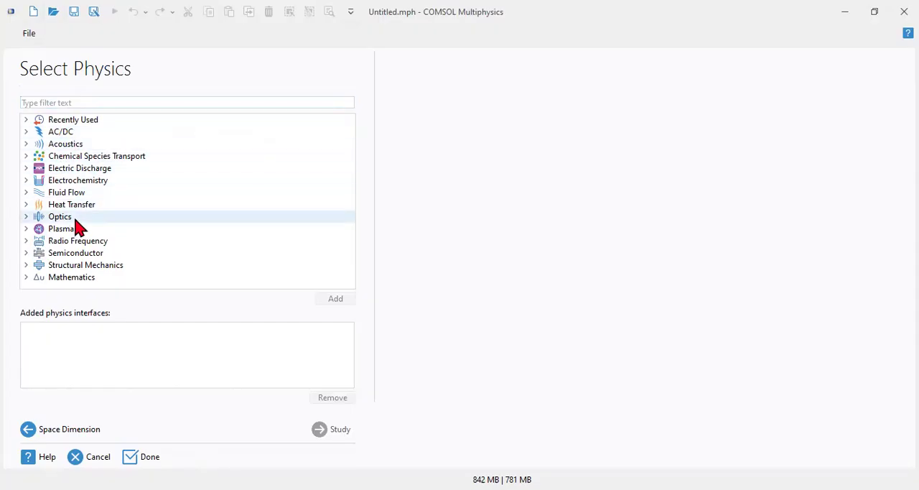
click(26, 133)
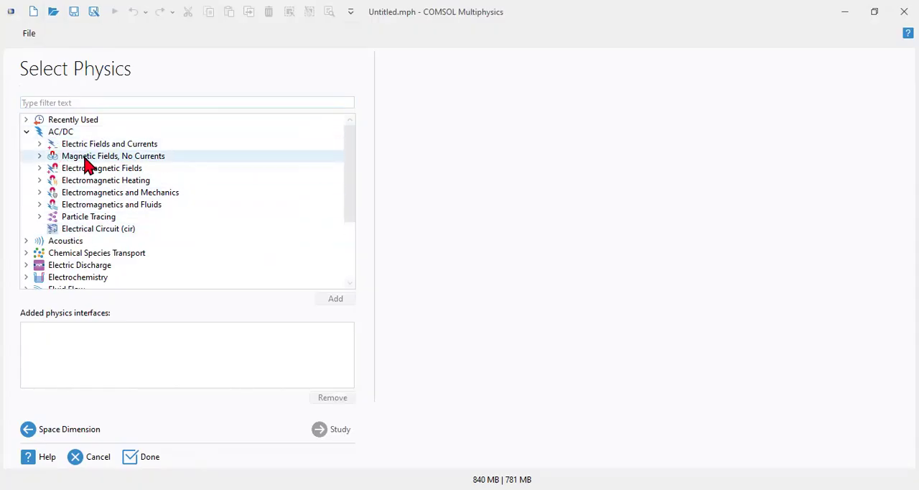
click(39, 144)
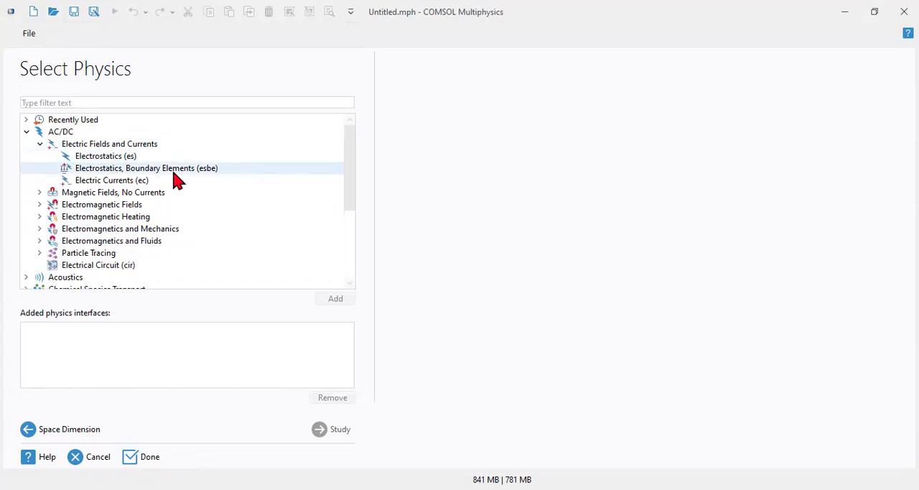
click(40, 145)
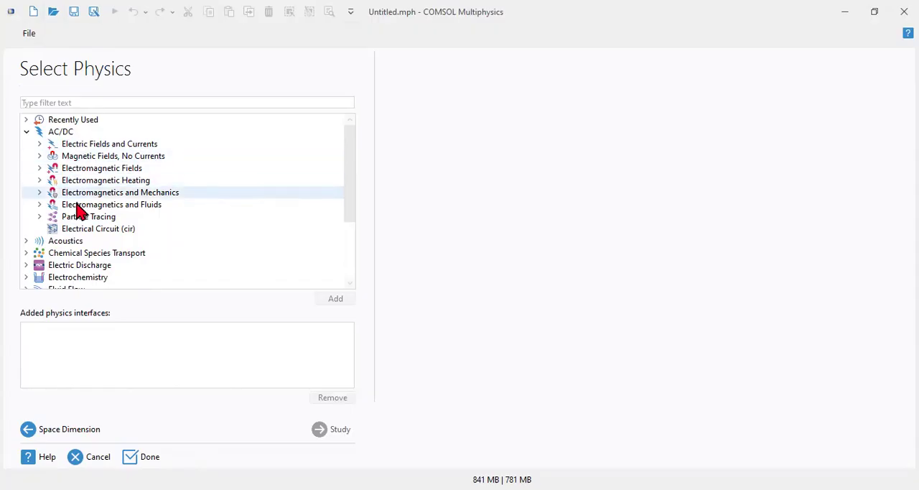
click(27, 131)
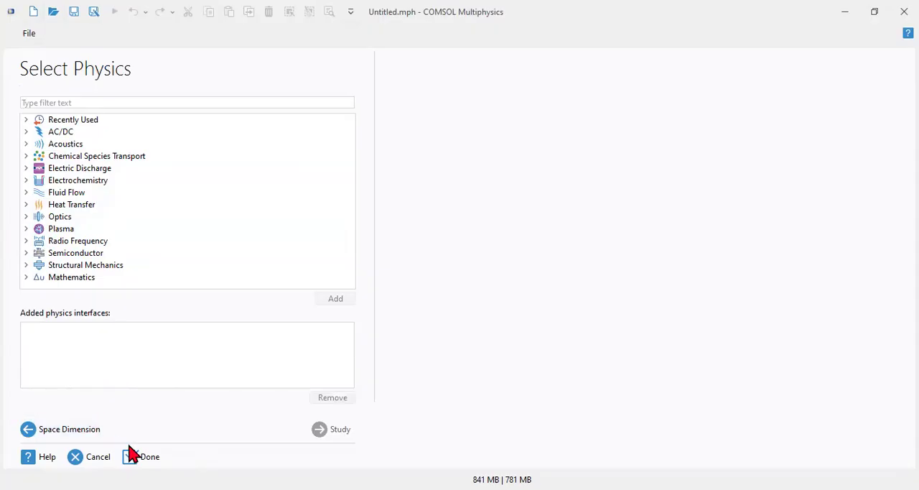
click(27, 157)
click(26, 155)
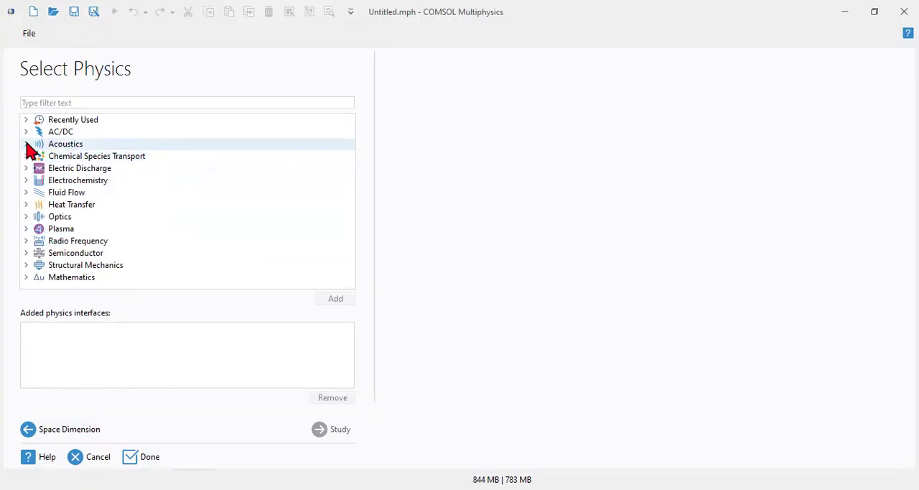
Add the Pressure Acoustics, Frequency Domain (acpr) interface from the Acoustics branch to the model's physics.
click(27, 144)
click(40, 156)
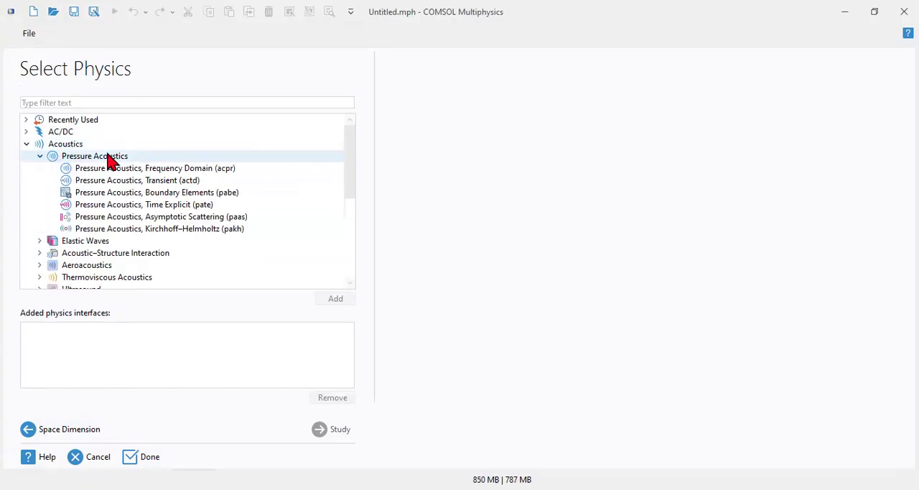
click(148, 170)
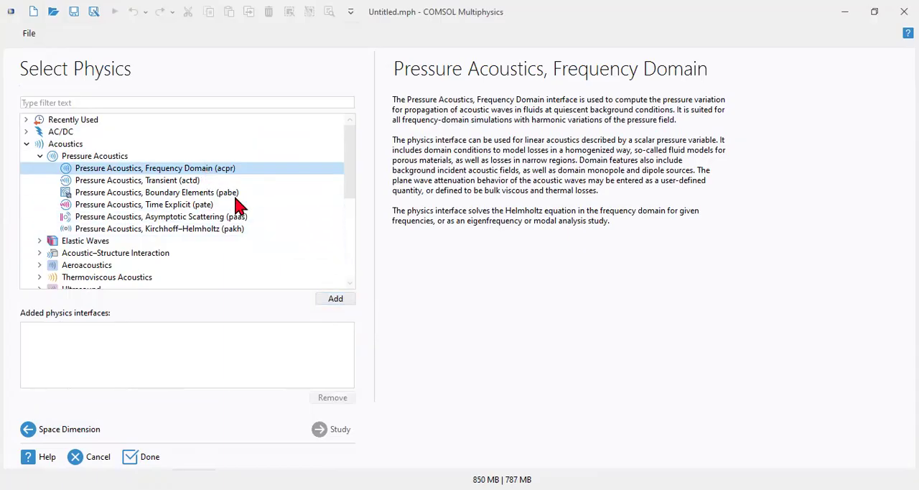
click(337, 301)
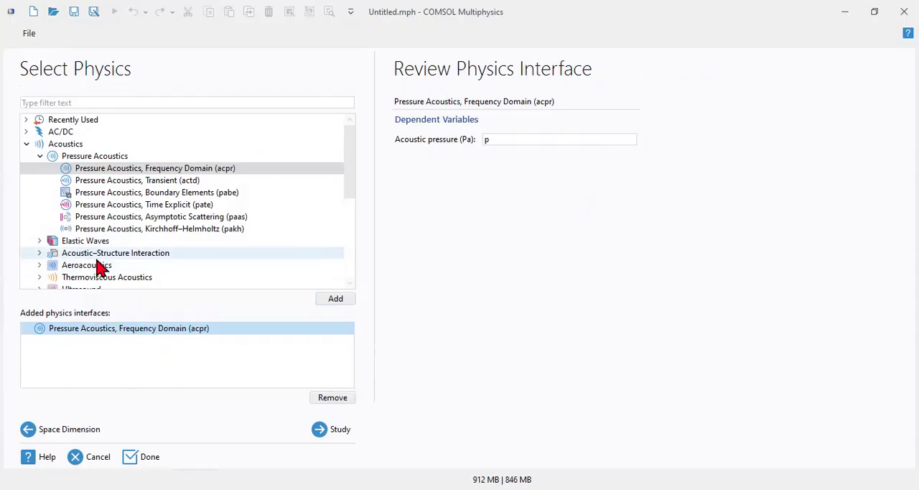
Add the Electrical Circuit (cir) interface from the AC/DC branch to the model's physics.
scroll(117, 257, down, 1)
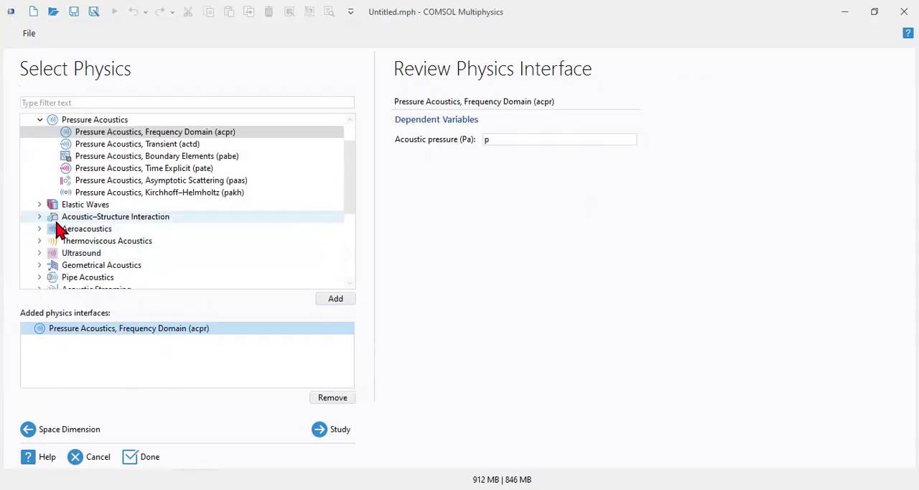
scroll(58, 236, up, 1)
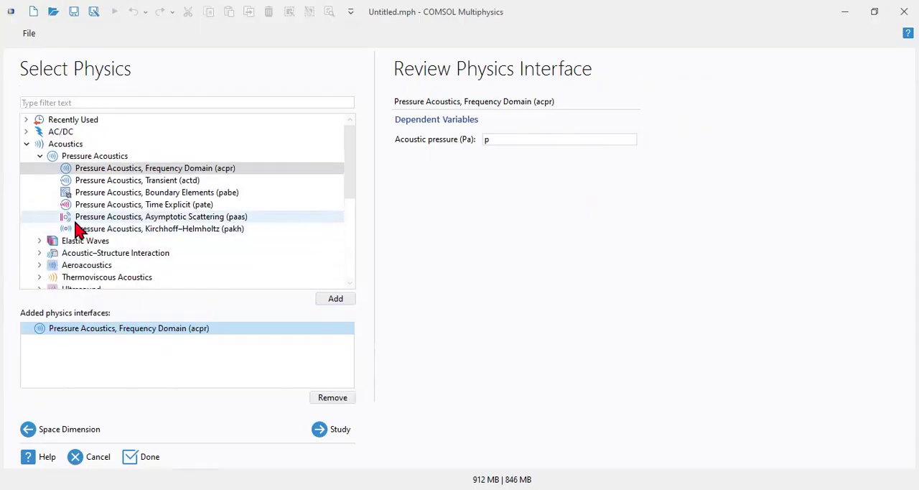
click(27, 132)
click(39, 144)
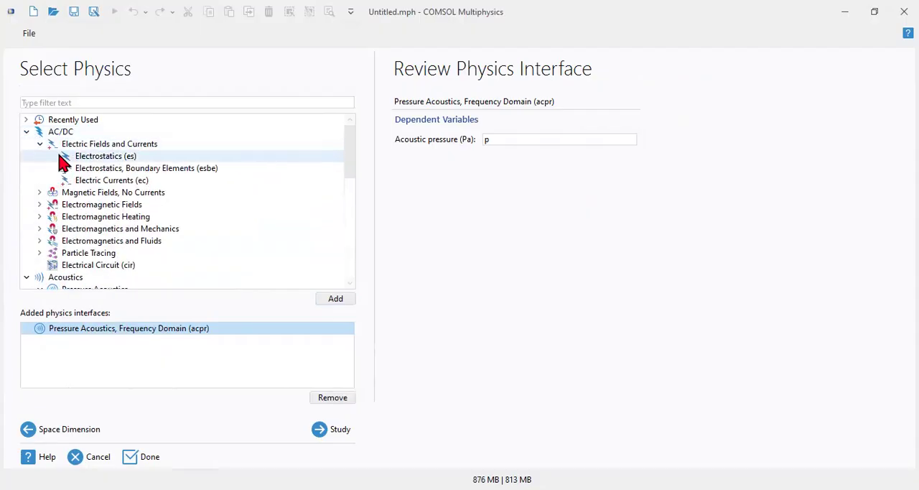
click(92, 267)
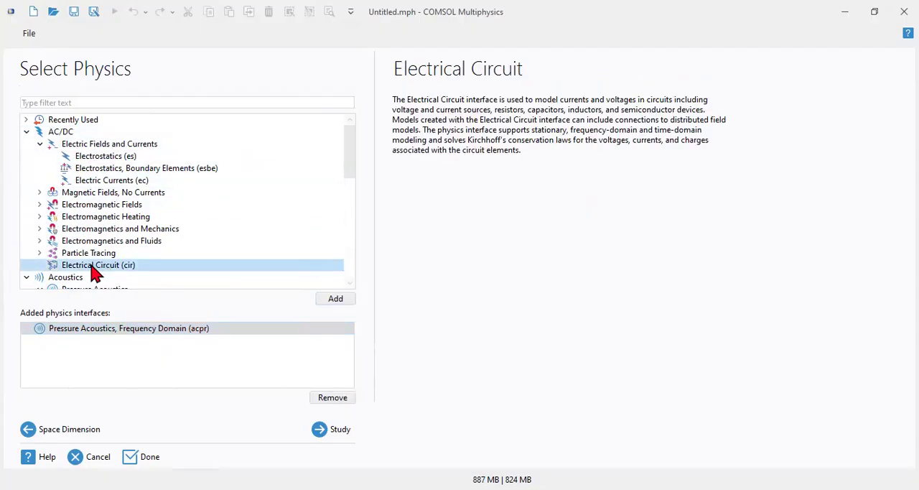
click(325, 298)
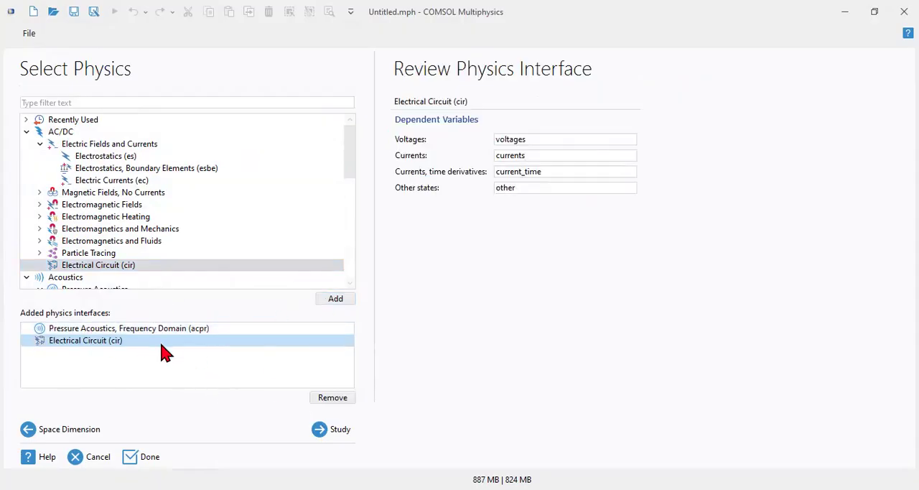
click(27, 133)
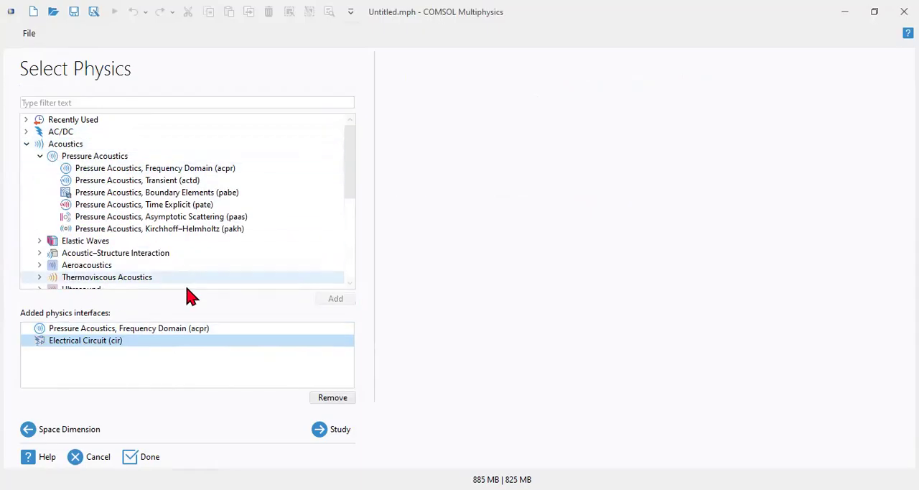
Proceed to the study selection and choose Time Dependent from the preset studies for some physics interfaces.
click(332, 431)
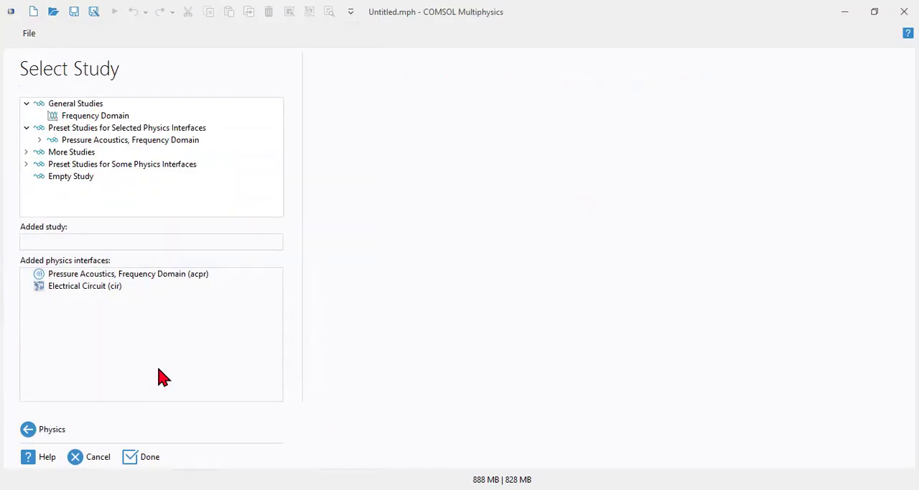
click(43, 428)
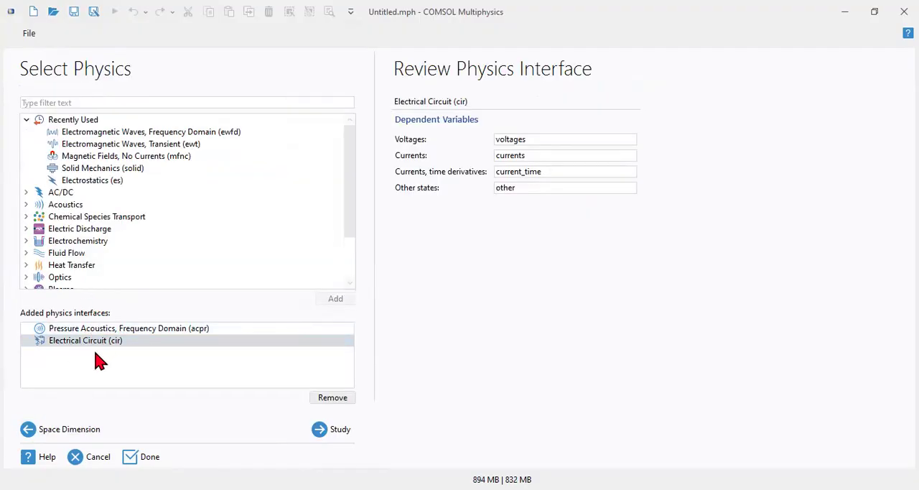
click(326, 435)
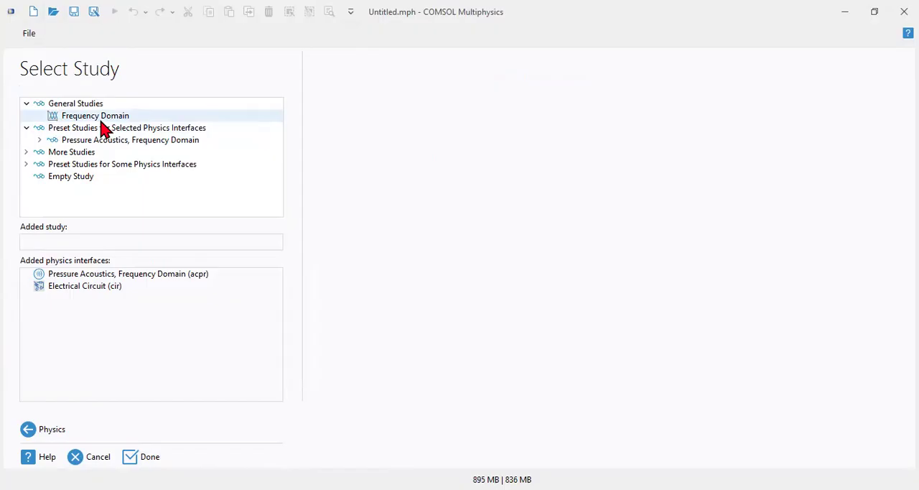
click(39, 140)
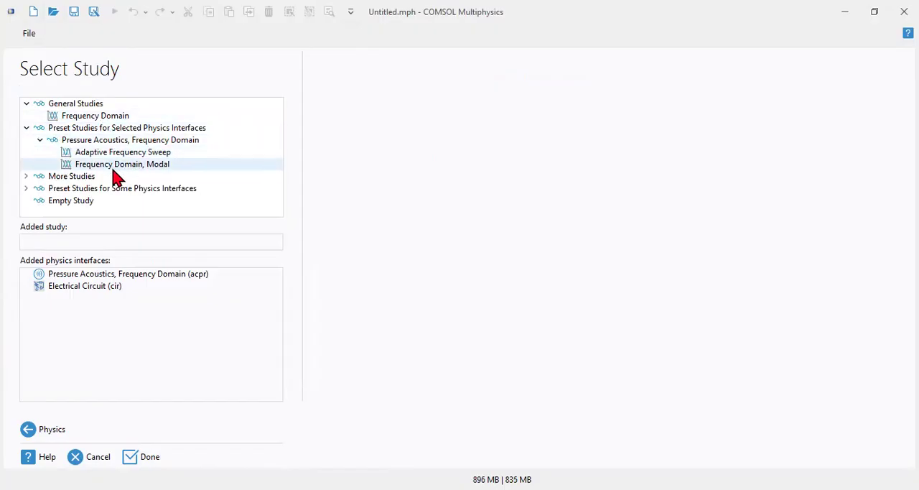
click(26, 177)
click(86, 188)
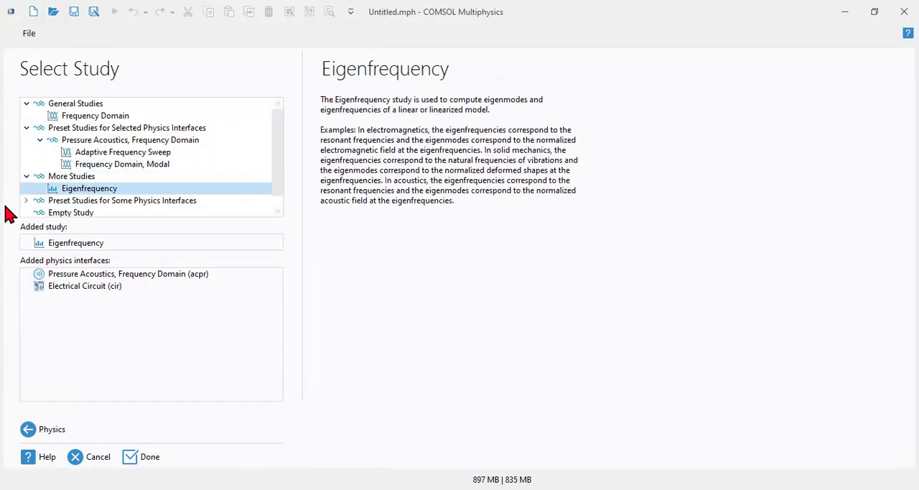
click(25, 201)
click(87, 165)
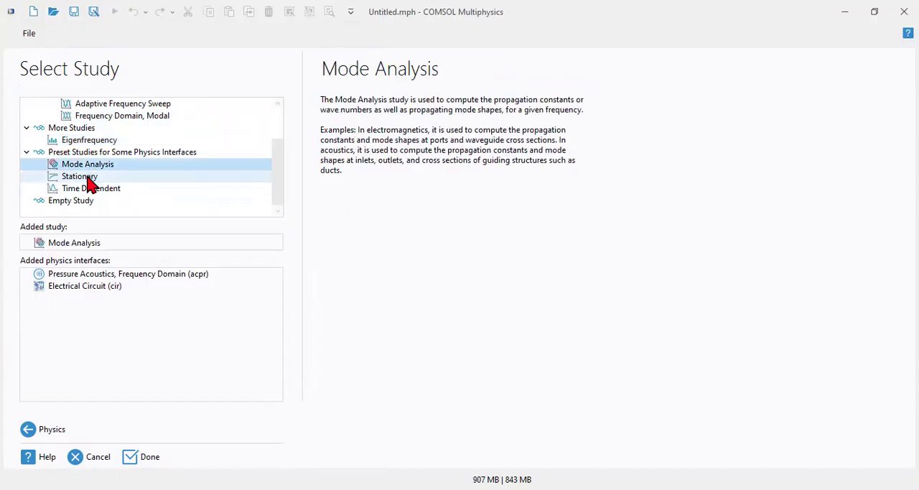
click(87, 178)
click(104, 191)
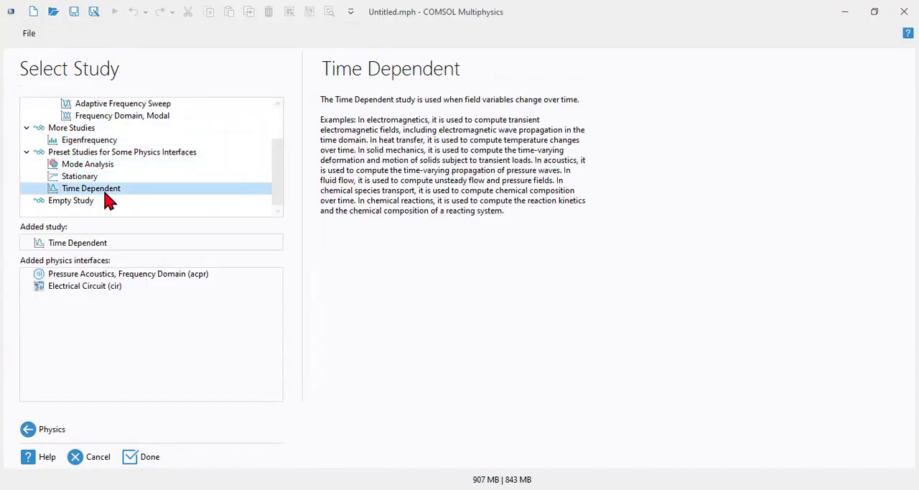
Review the available study types and finish the wizard to create the model.
scroll(101, 199, up, 2)
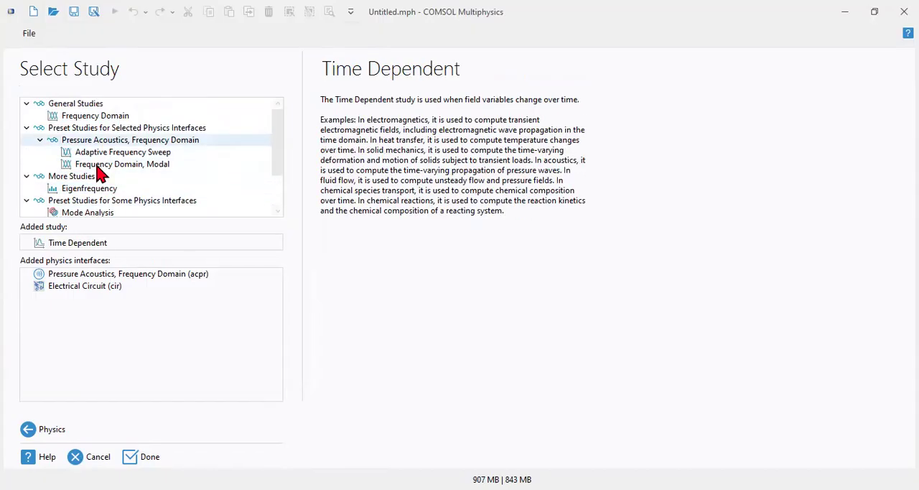
scroll(102, 147, down, 3)
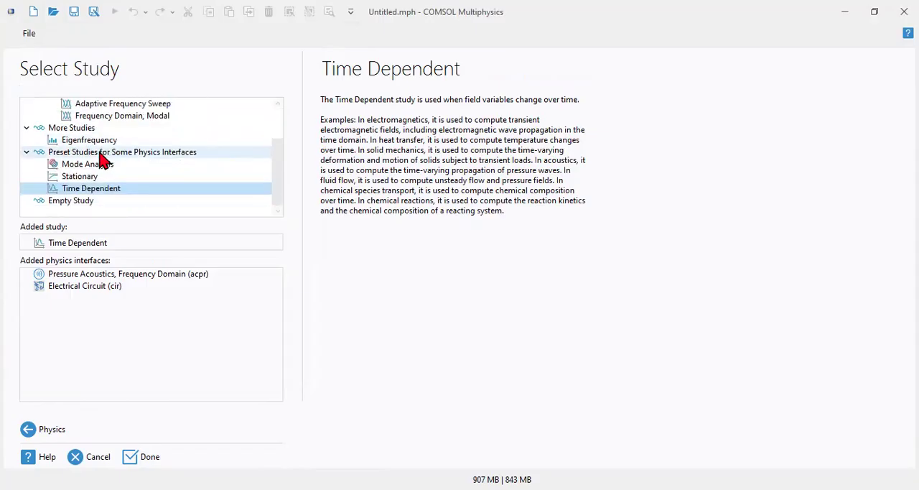
scroll(103, 163, up, 3)
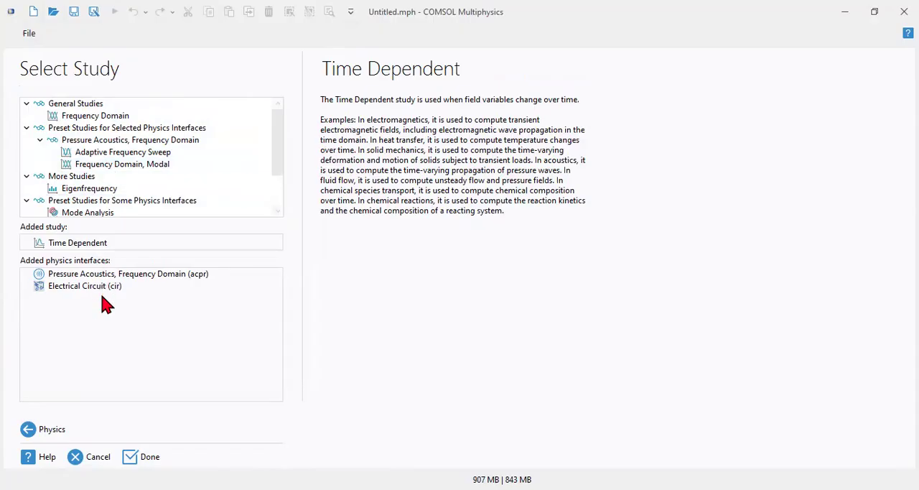
scroll(108, 180, down, 2)
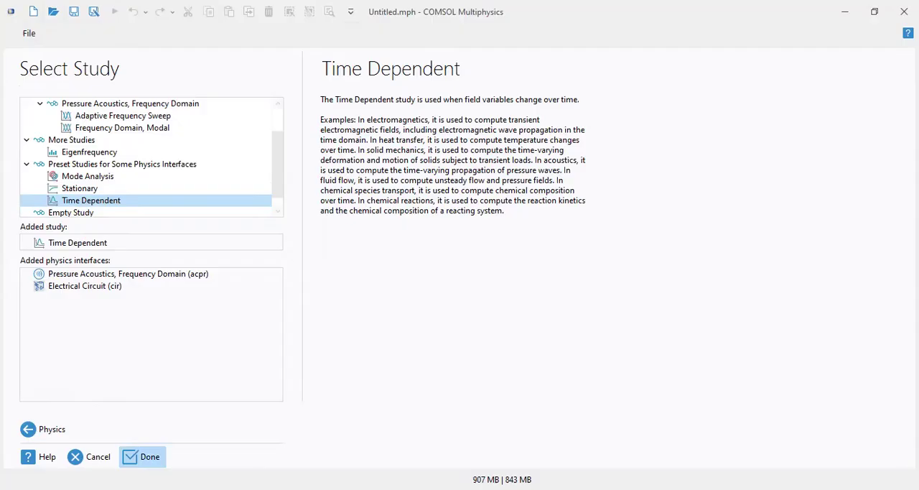
click(142, 458)
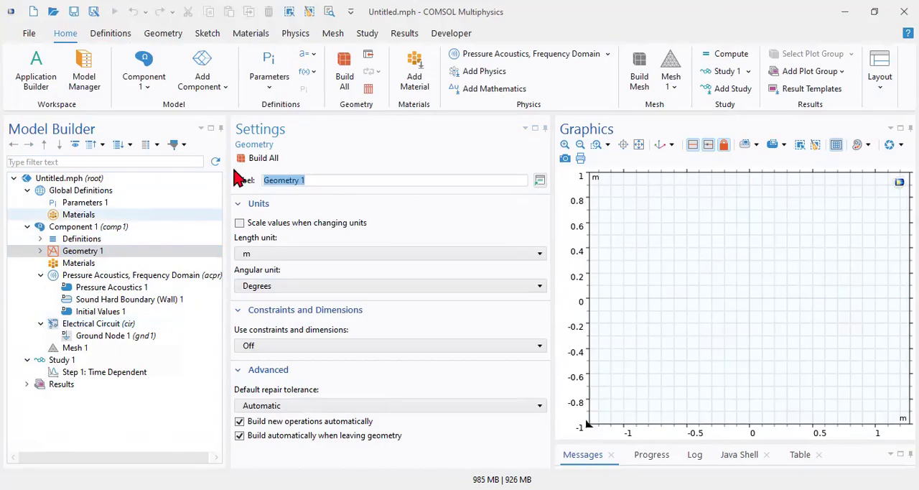
Collapse the Global Definitions, Component 1 and Study 1 nodes in the model tree.
click(27, 190)
click(26, 202)
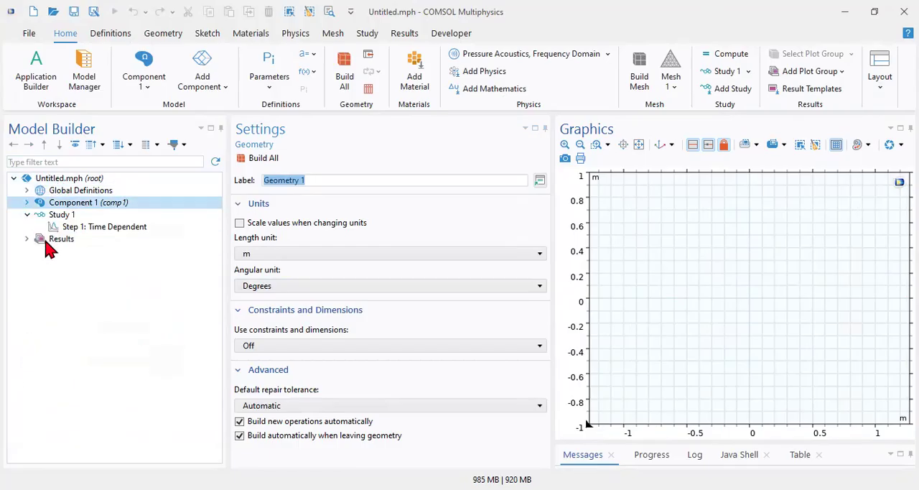
click(27, 214)
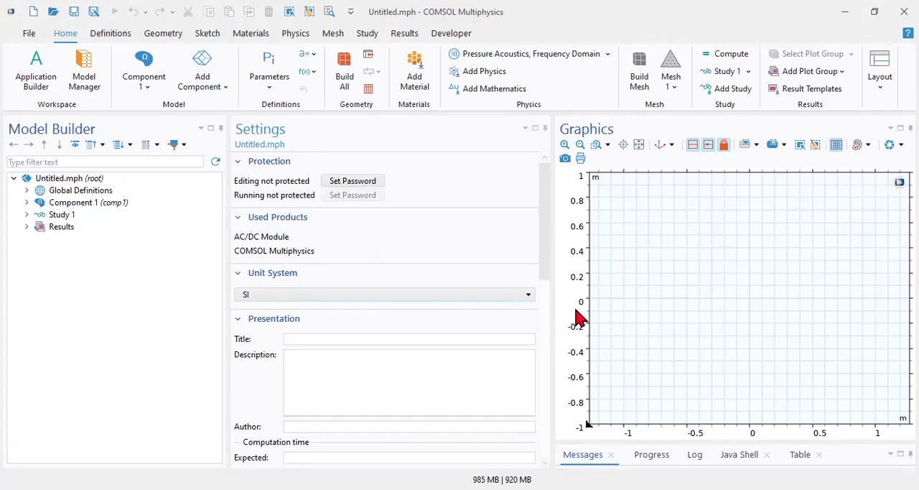
Enlarge the information area below the graphics and look through its Progress, Log, Java Shell and Table windows.
drag(682, 439, 675, 357)
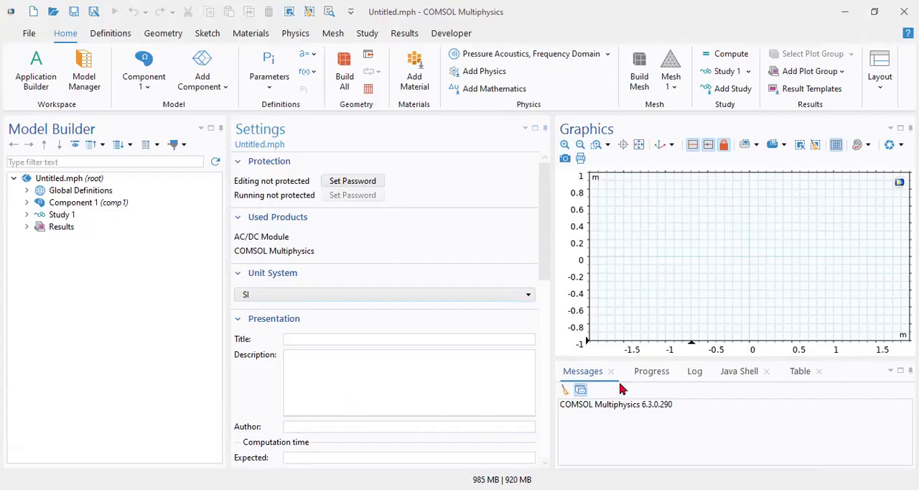
click(645, 374)
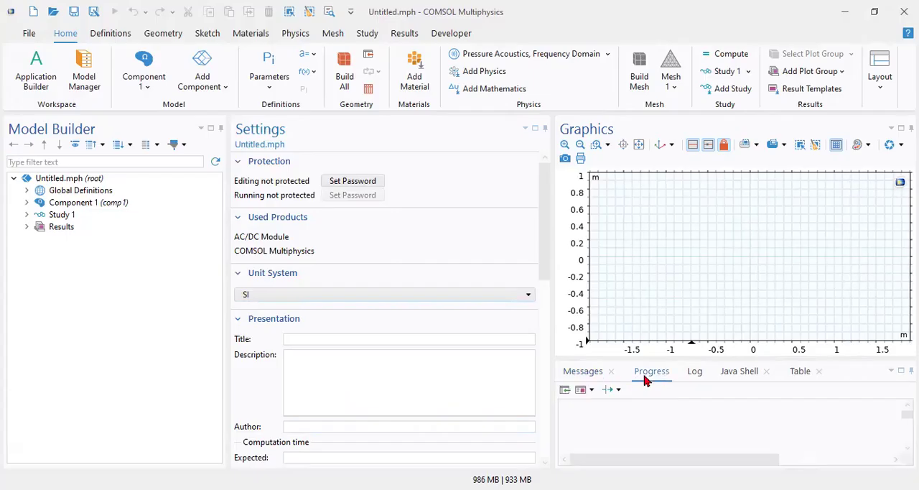
click(694, 375)
click(737, 374)
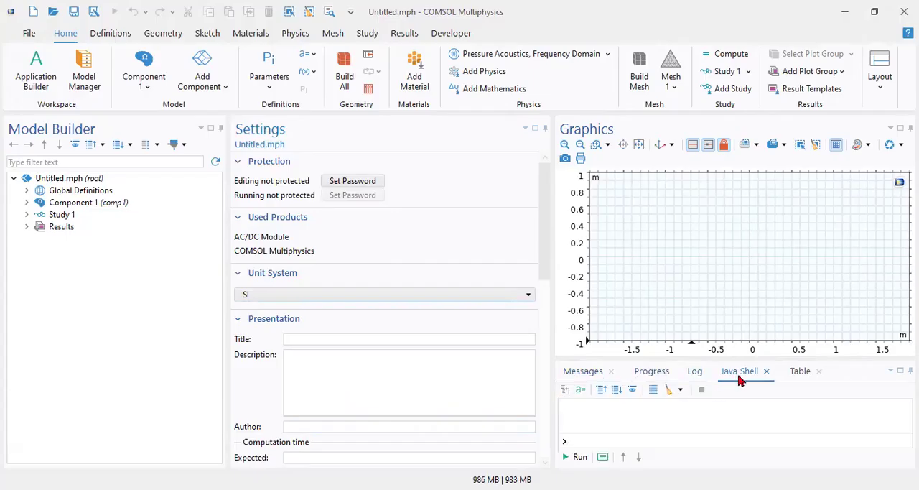
click(802, 373)
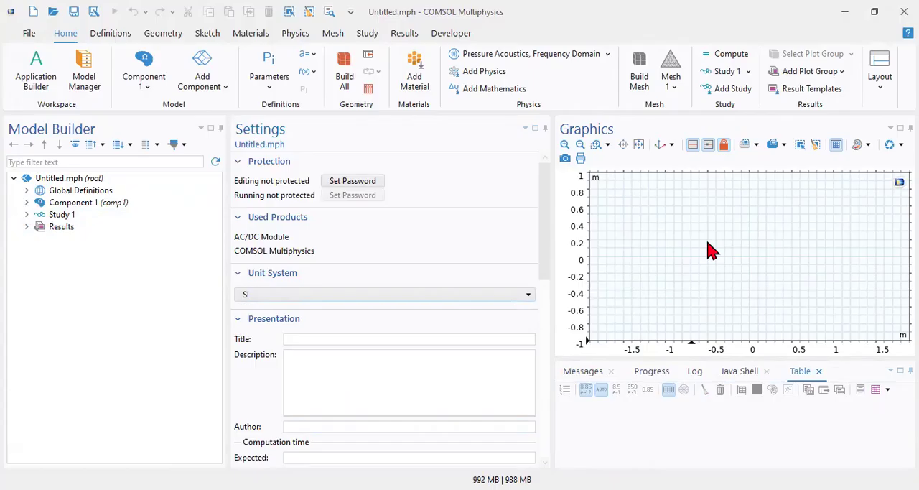
Expand the Global Definitions node in the model tree to view its parameters and materials entries.
click(27, 202)
click(26, 202)
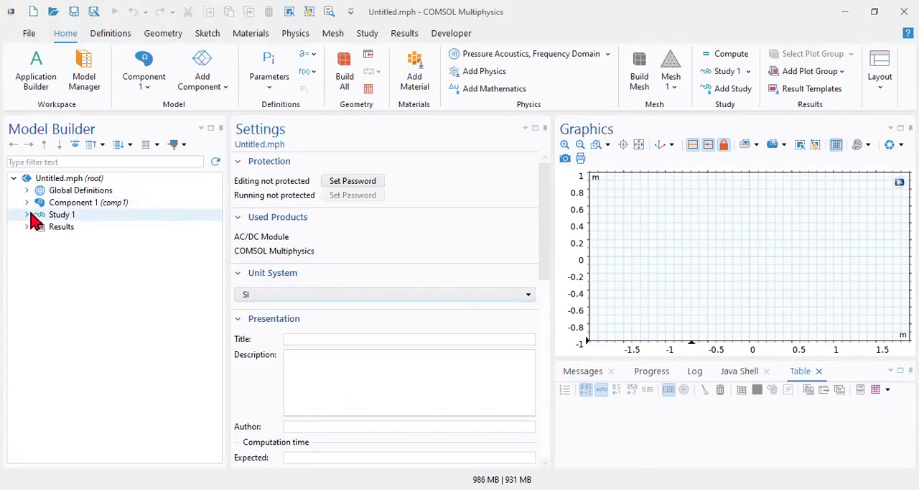
click(27, 190)
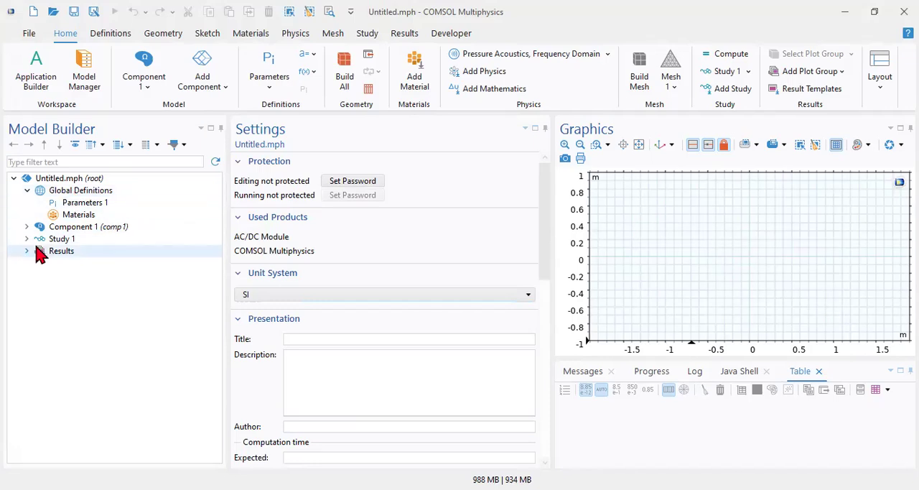
Examine the settings of Component 1 and Geometry 1 and the operations available for the geometry, and collapse the component.
click(63, 228)
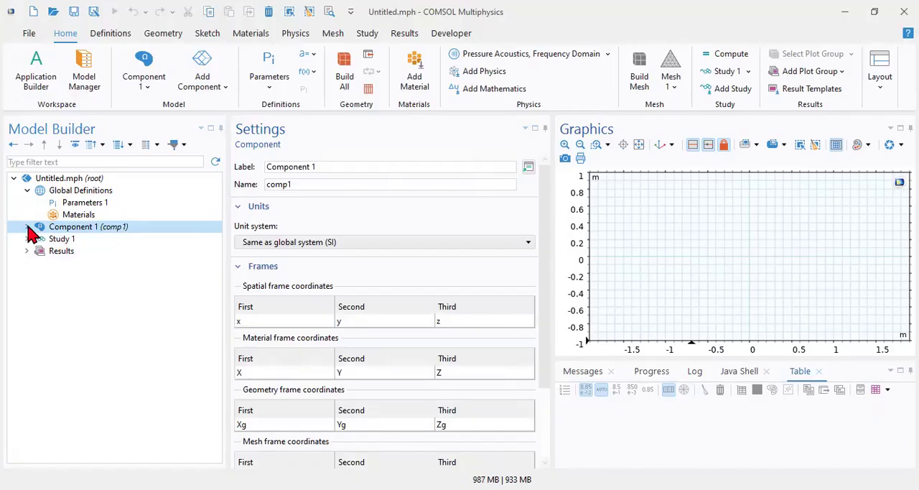
click(27, 227)
click(53, 252)
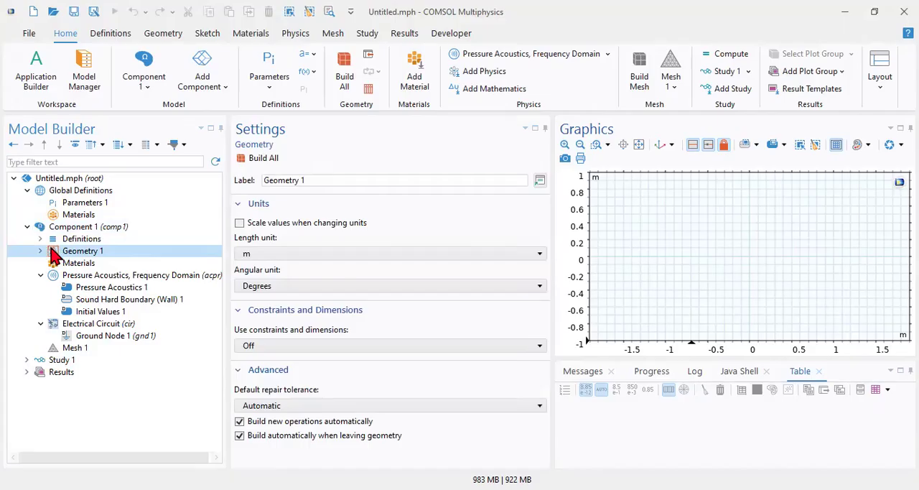
right_click(58, 253)
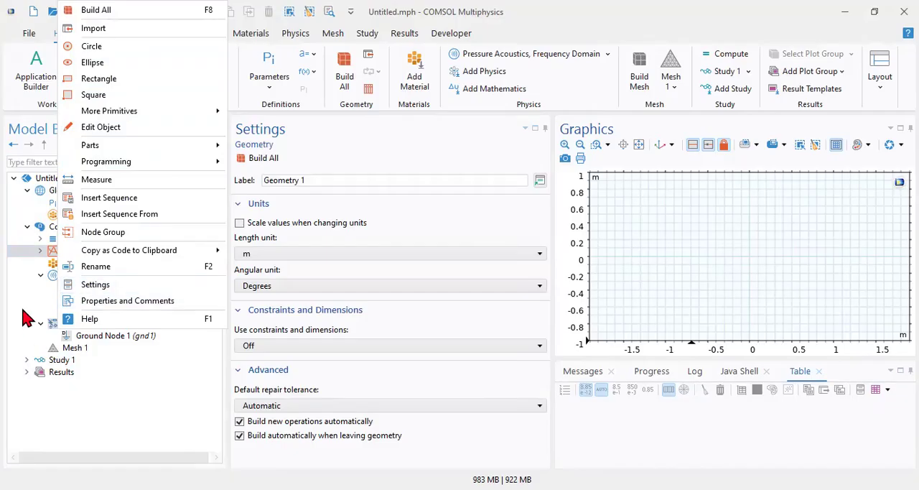
click(41, 257)
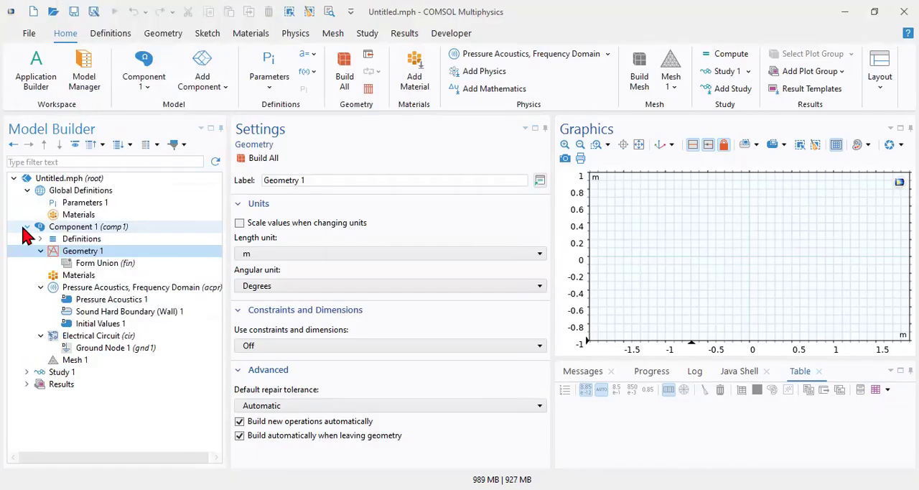
click(27, 227)
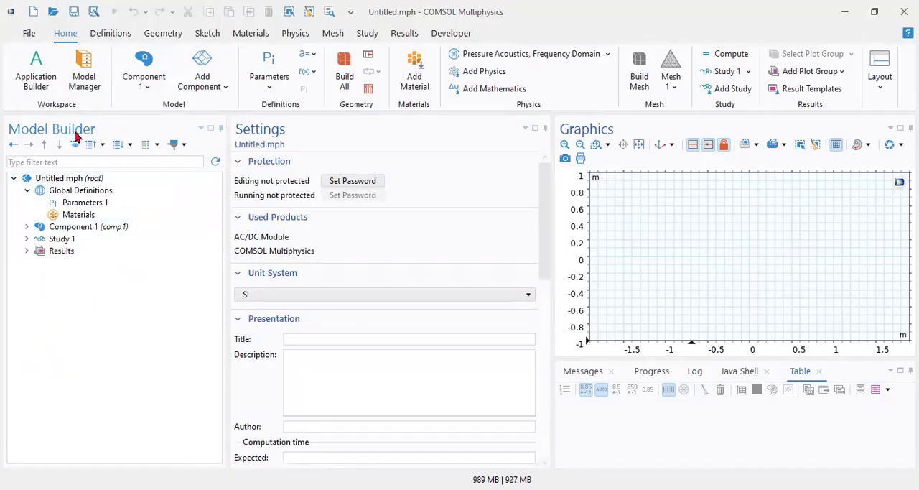
Add a 3D component to the model and collapse its node in the model tree.
click(224, 89)
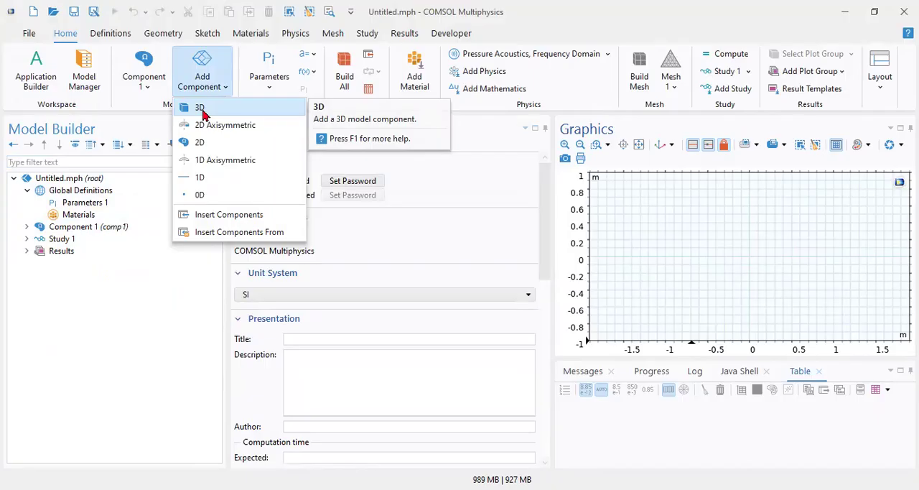
click(203, 112)
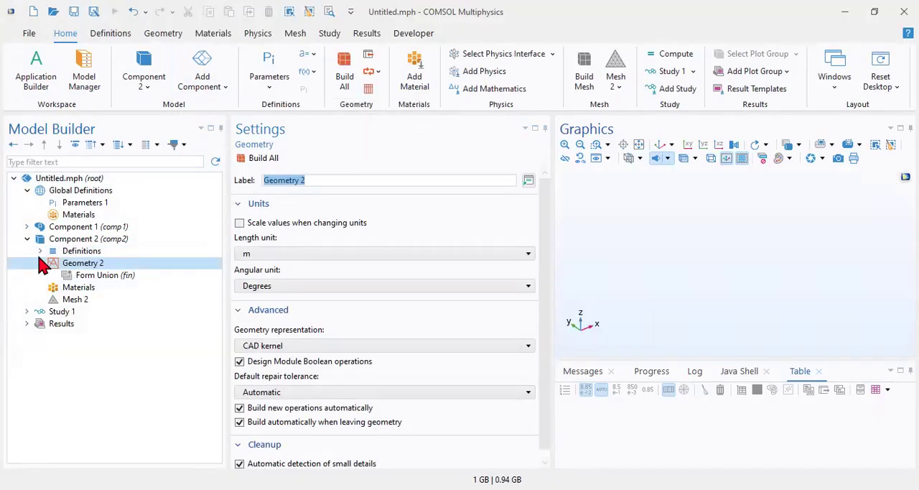
click(28, 239)
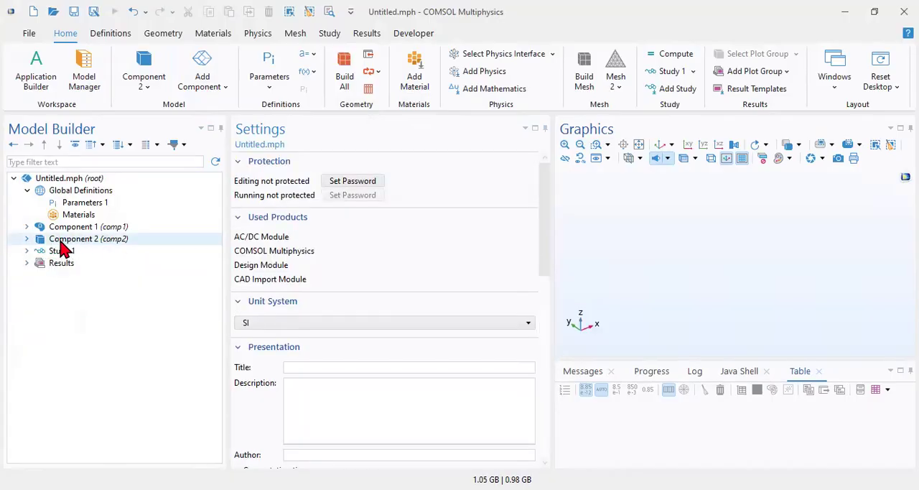
click(27, 240)
Define a global parameter dc with the expression 10[um] in Parameters 1 and collapse Global Definitions.
click(74, 206)
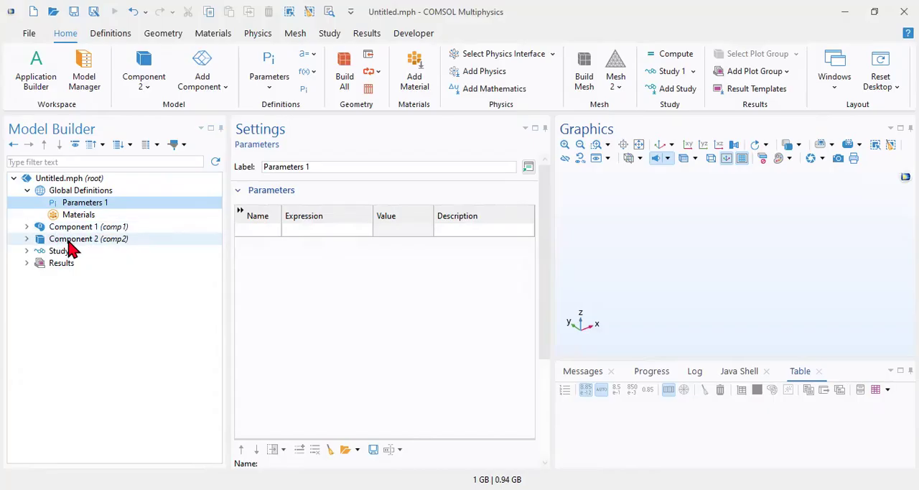
click(85, 216)
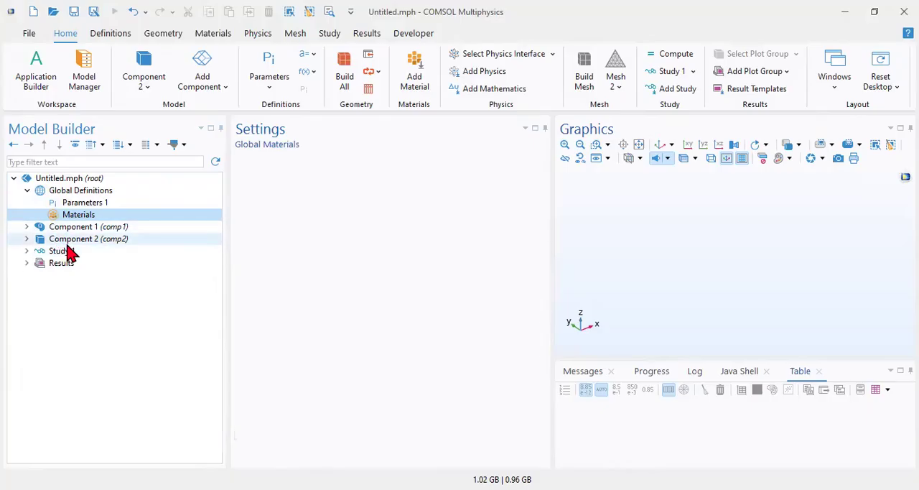
click(83, 203)
click(271, 230)
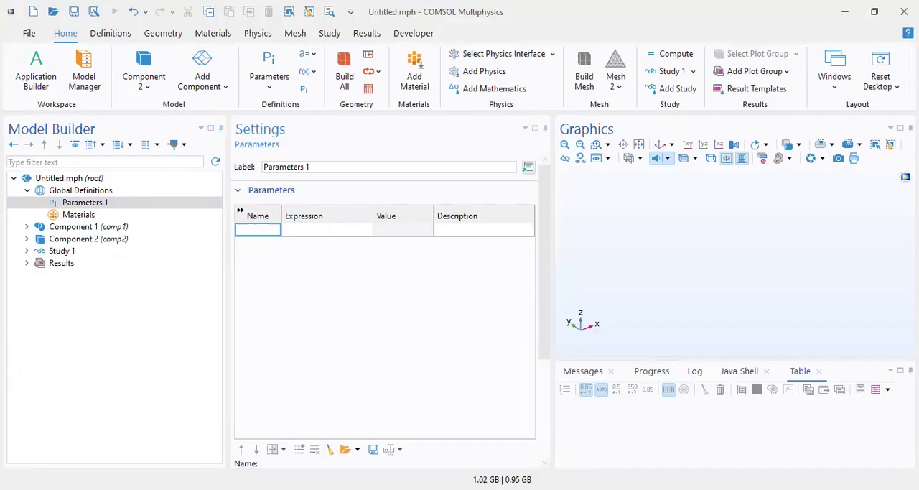
text(dc)
click(326, 231)
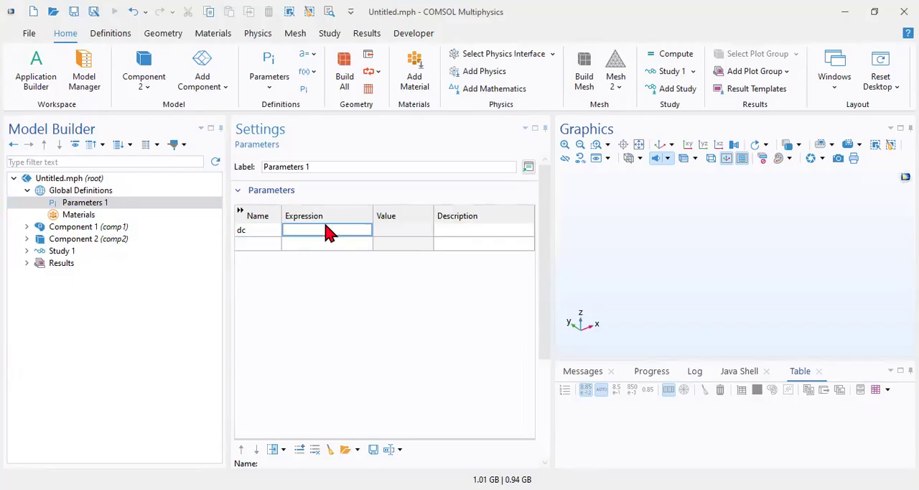
text(10[um])
click(329, 245)
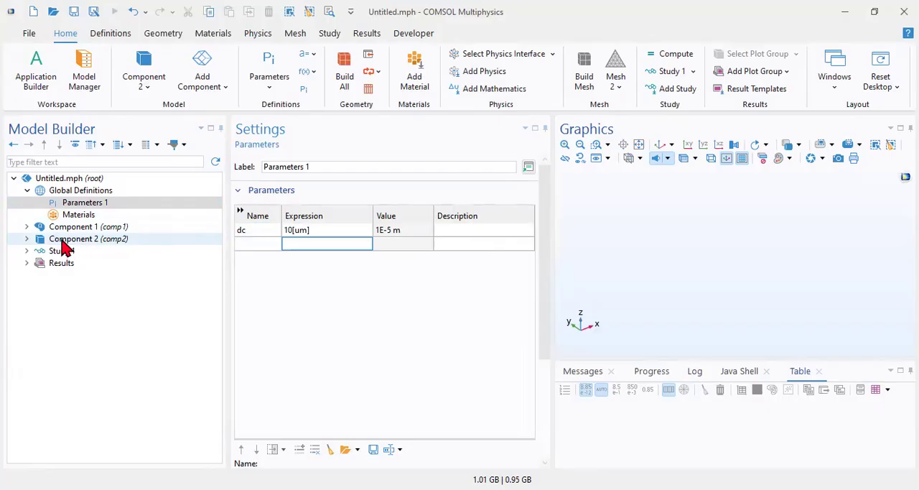
click(28, 190)
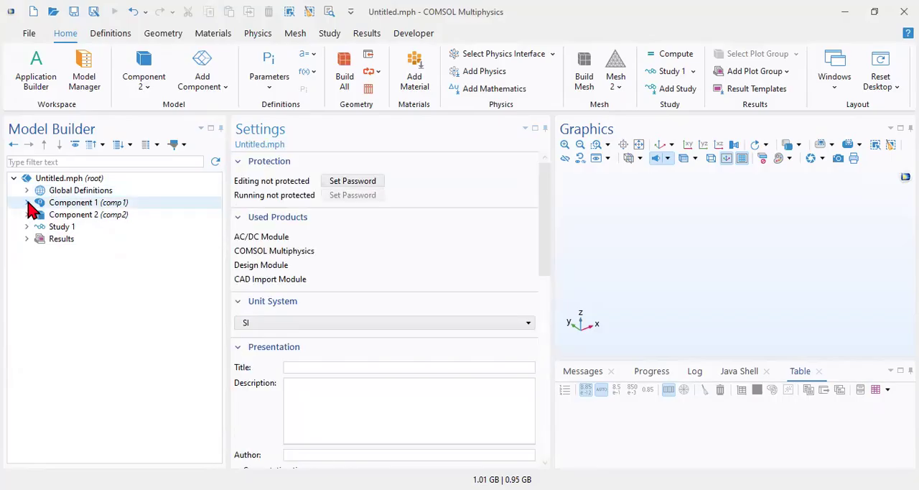
Expand Component 1 in the model tree and examine the settings of its Geometry 1 and Definitions nodes.
click(27, 203)
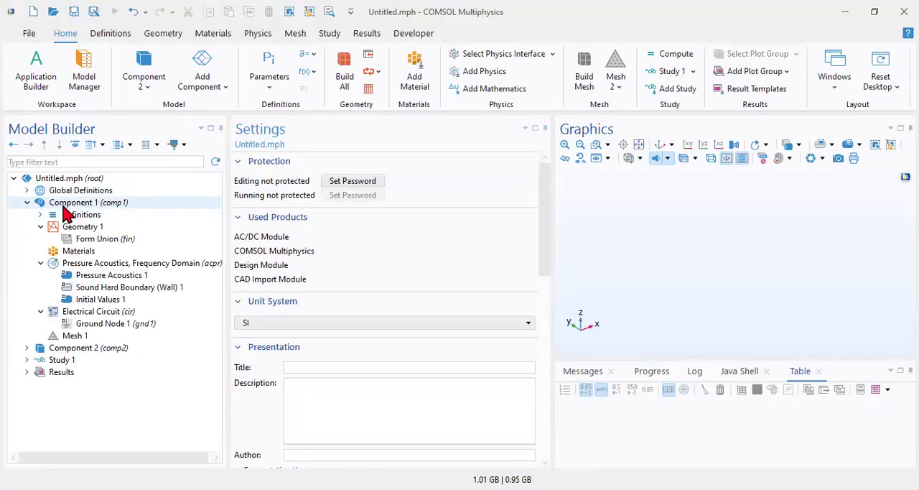
click(27, 203)
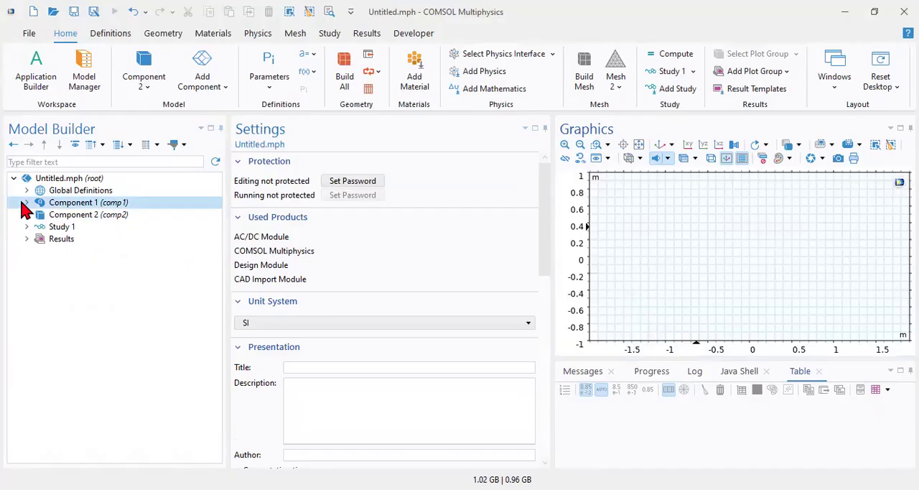
click(28, 203)
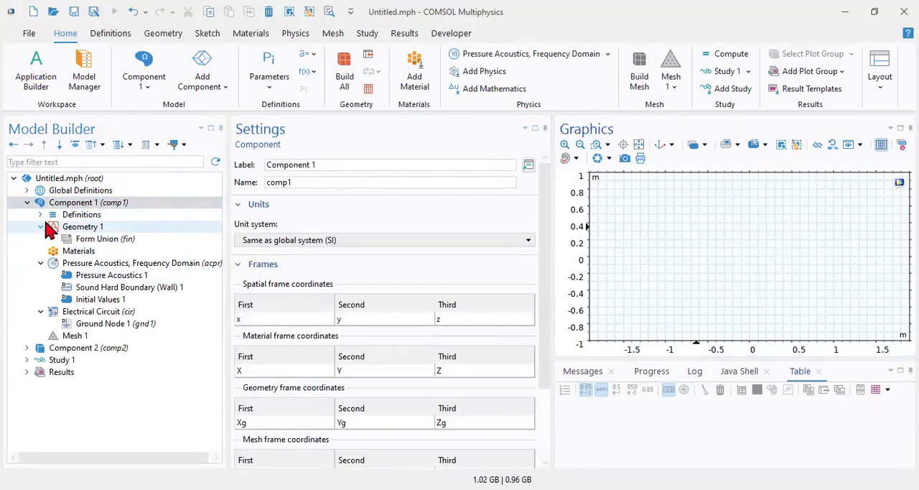
click(66, 230)
click(69, 215)
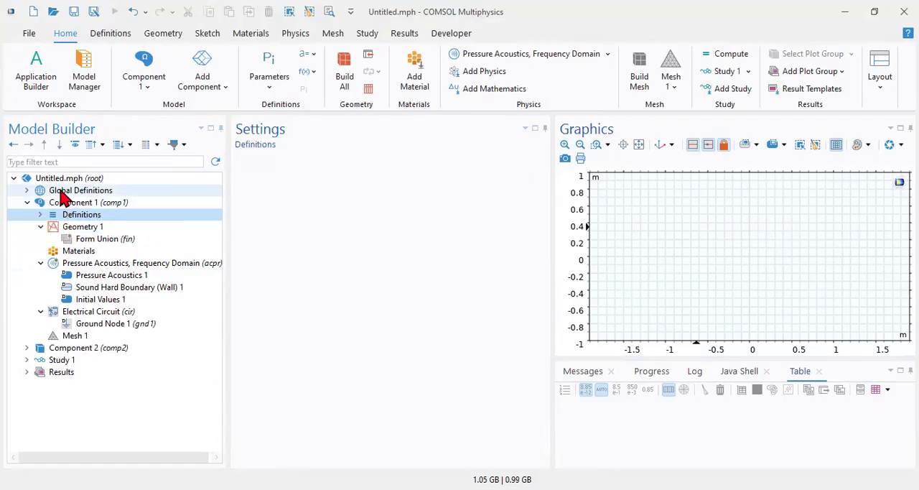
Compare Global Definitions with Component 1's own Definitions and inspect the entries inside the component's Definitions.
click(58, 191)
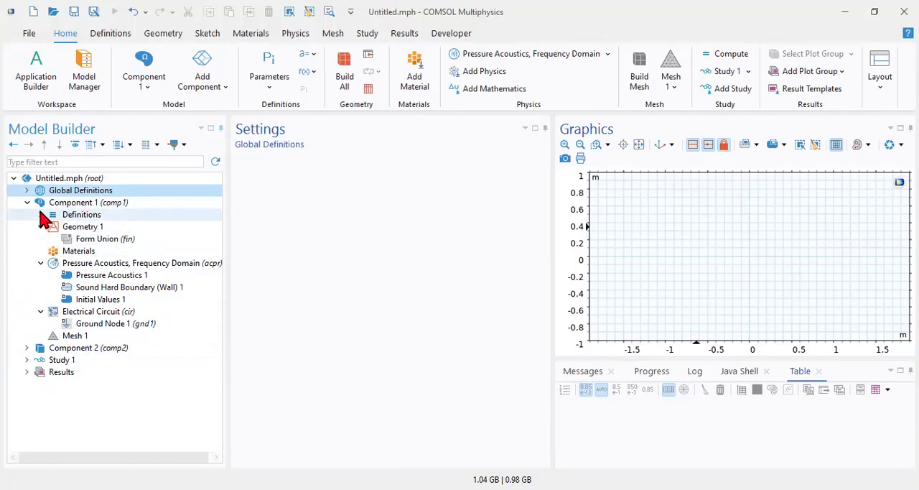
click(72, 214)
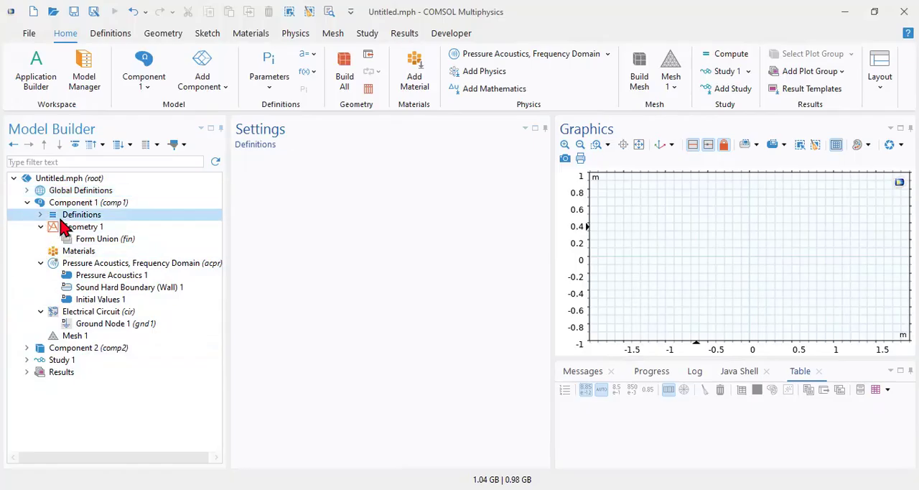
click(40, 216)
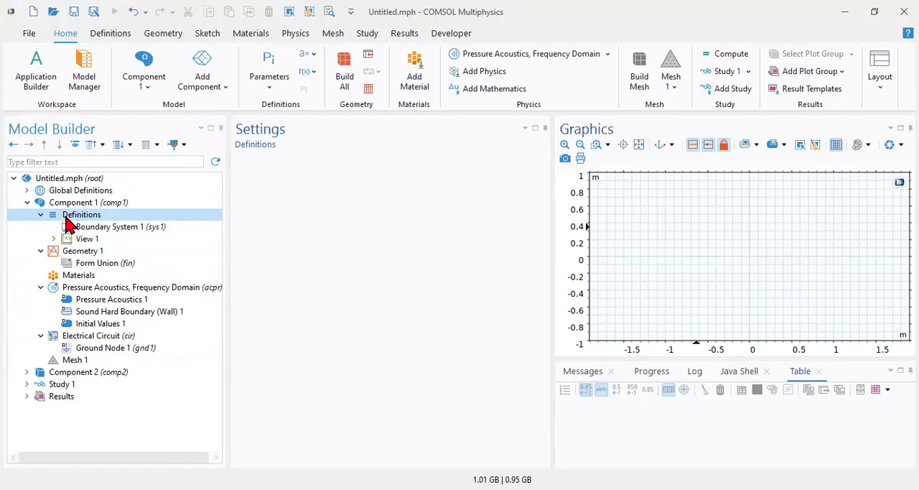
click(42, 215)
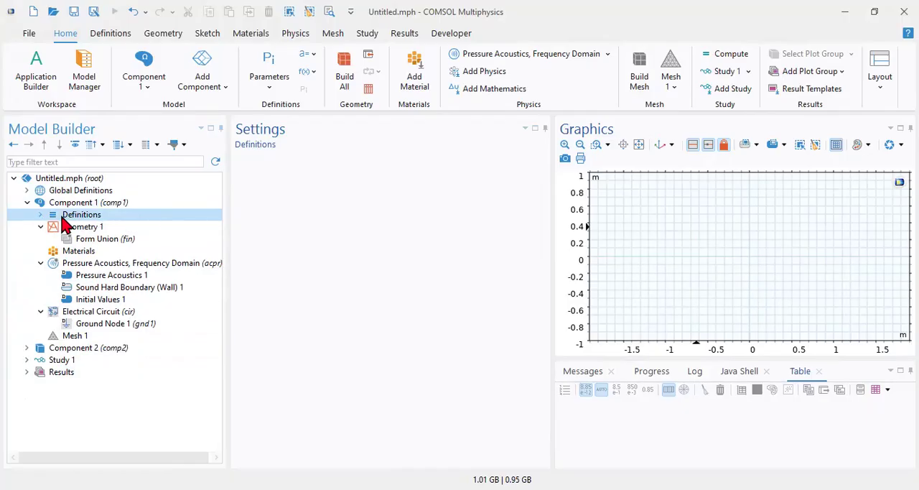
Review the features that can be added under Component 1's Definitions without adding any.
right_click(64, 224)
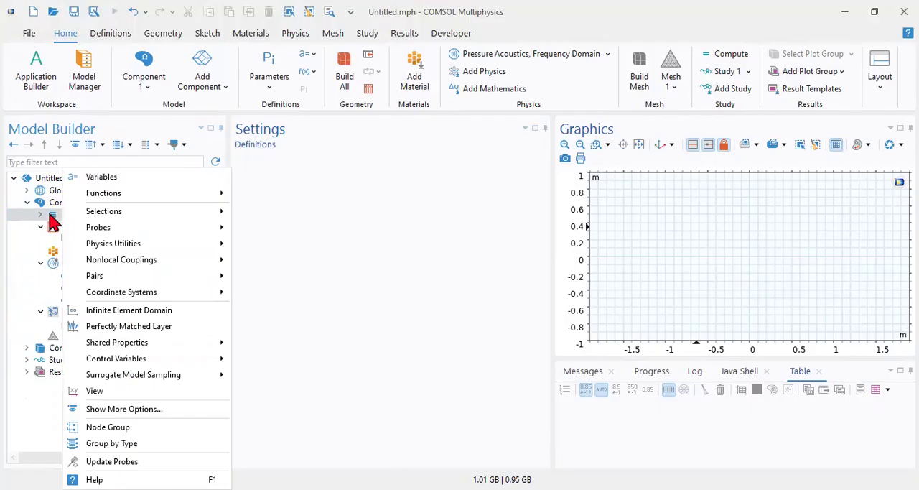
click(50, 214)
right_click(69, 221)
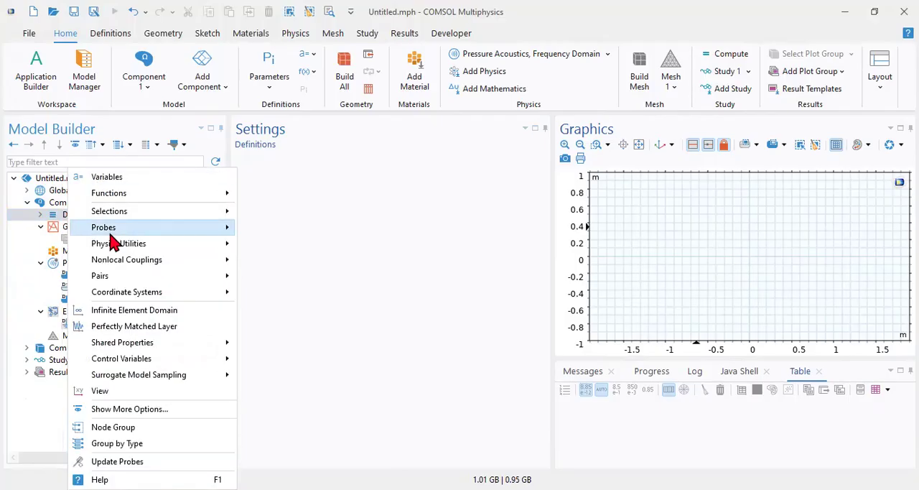
click(62, 213)
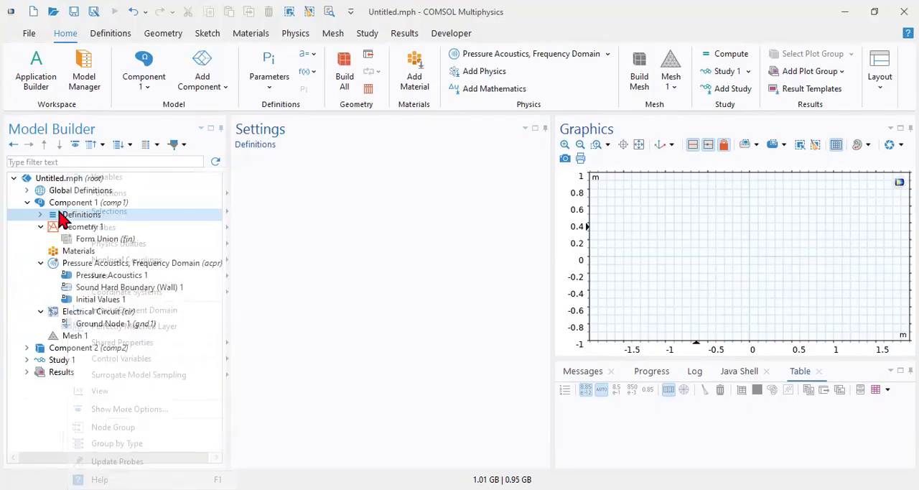
Collapse the Pressure Acoustics, Frequency Domain node and examine the settings of Geometry 1 and the acoustics interface.
click(41, 262)
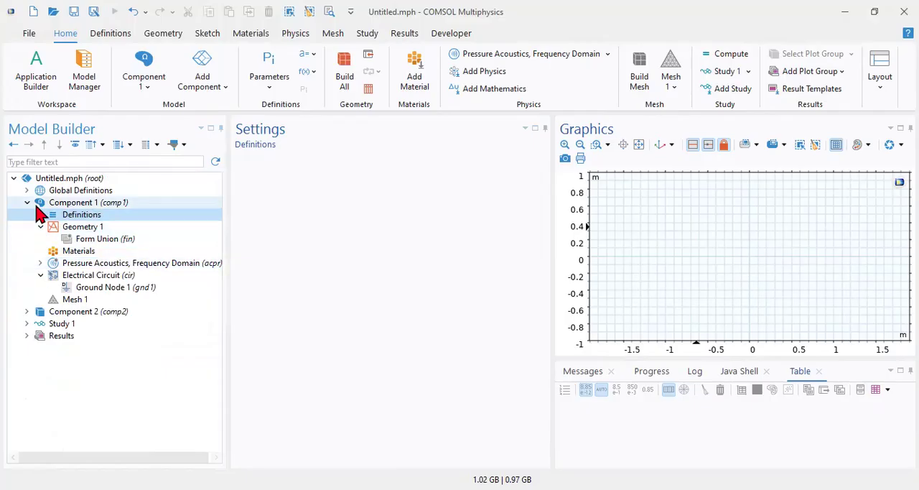
click(73, 228)
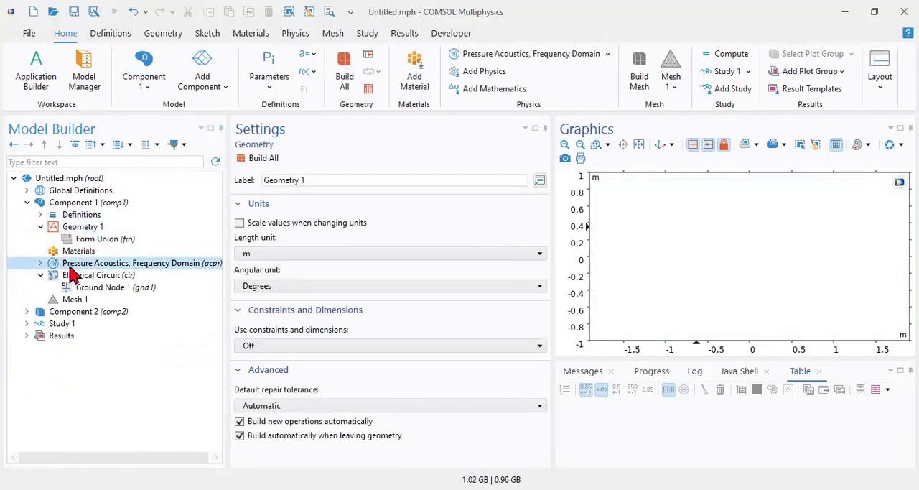
click(93, 266)
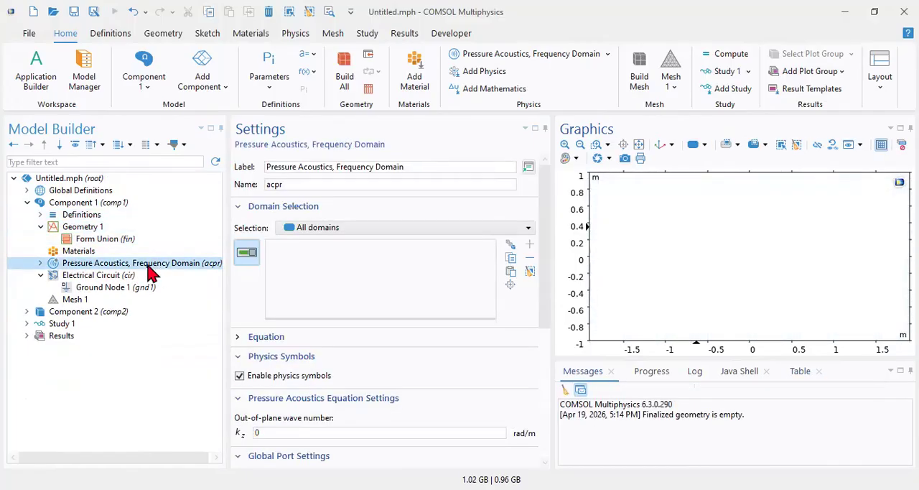
Examine the Electrical Circuit settings and which physics Study 1's Time Dependent step solves for, leaving Study 1 collapsed.
click(58, 276)
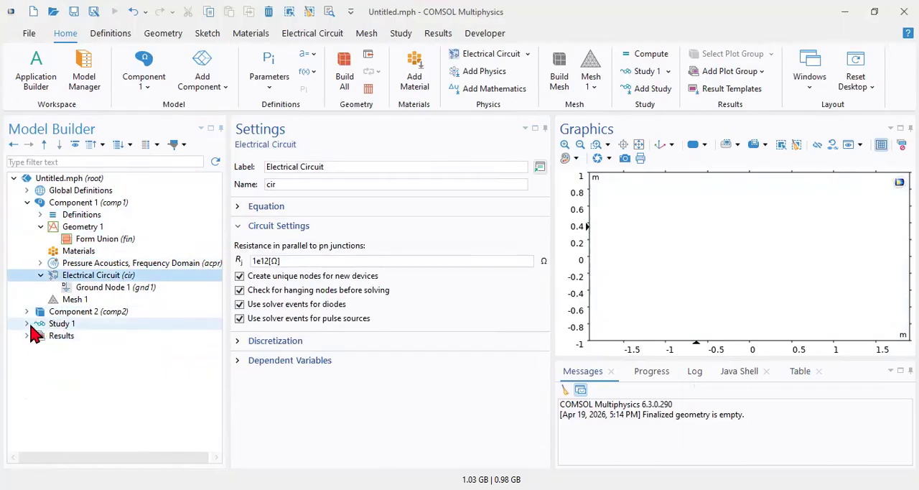
click(27, 324)
click(61, 325)
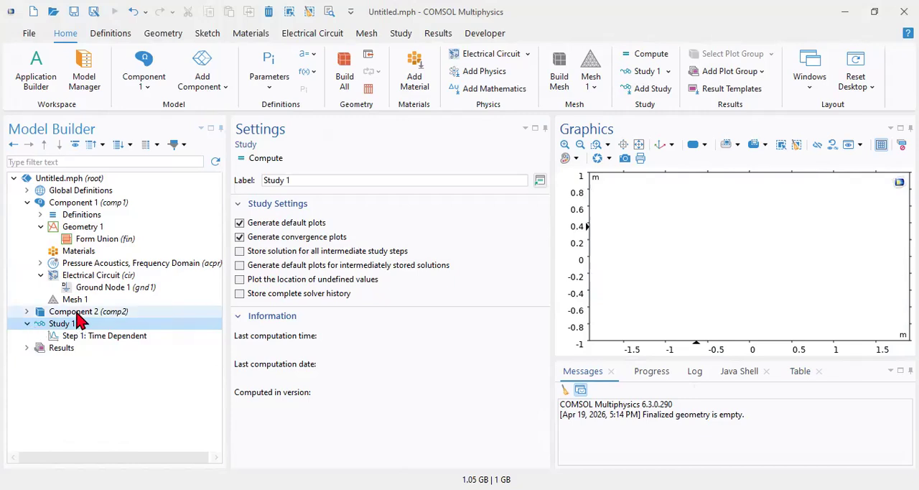
click(109, 336)
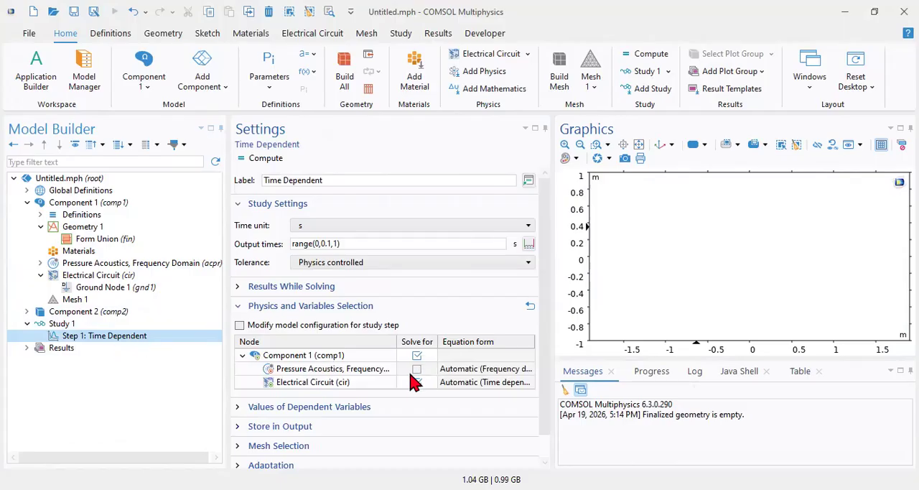
scroll(415, 378, down, 1)
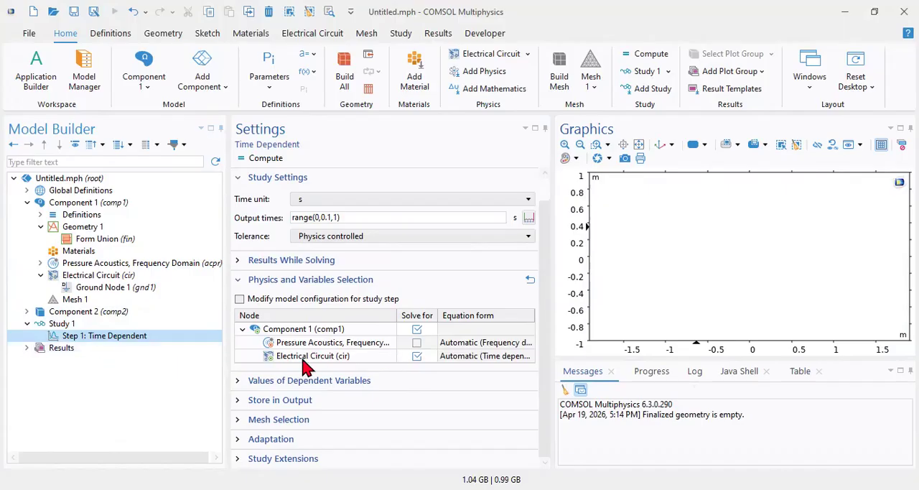
click(415, 345)
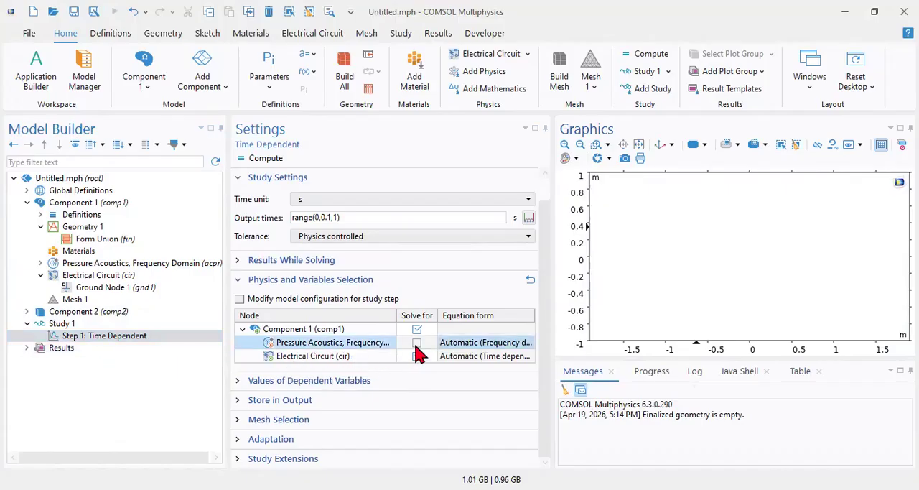
click(26, 324)
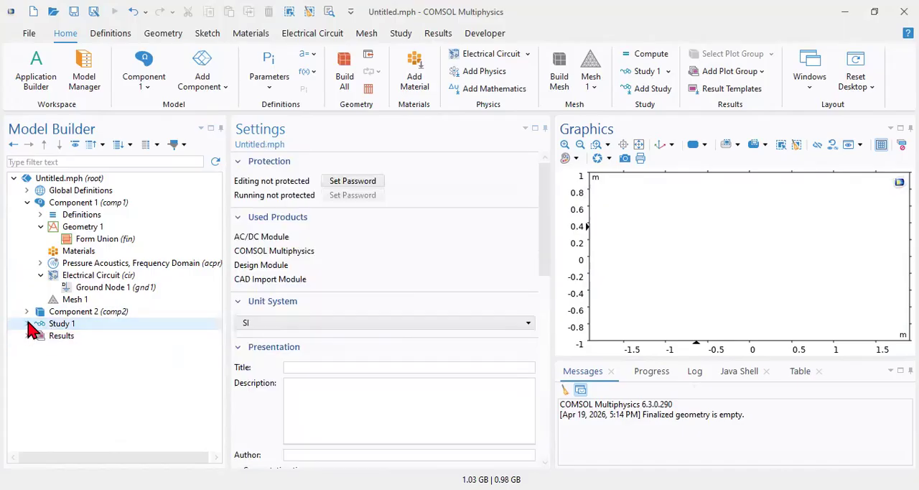
Compare Component 2's settings with those of Geometry 1 in Component 1, and collapse Component 1.
click(34, 313)
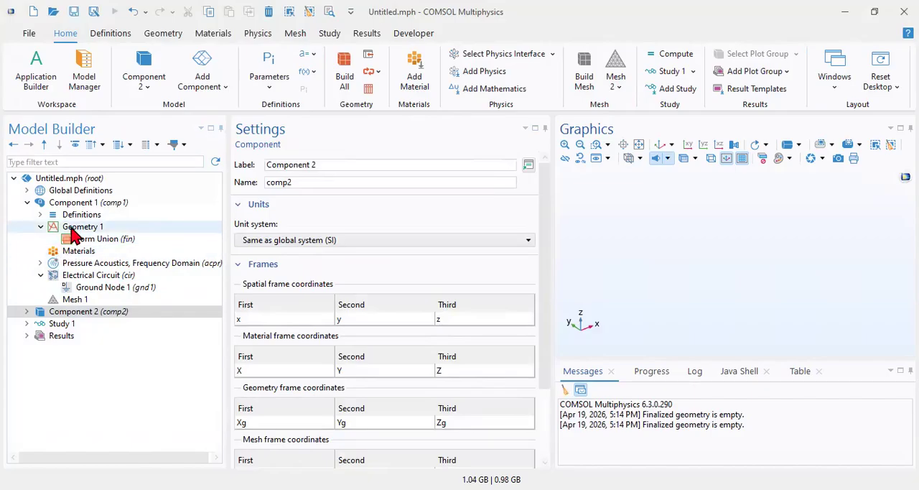
click(72, 230)
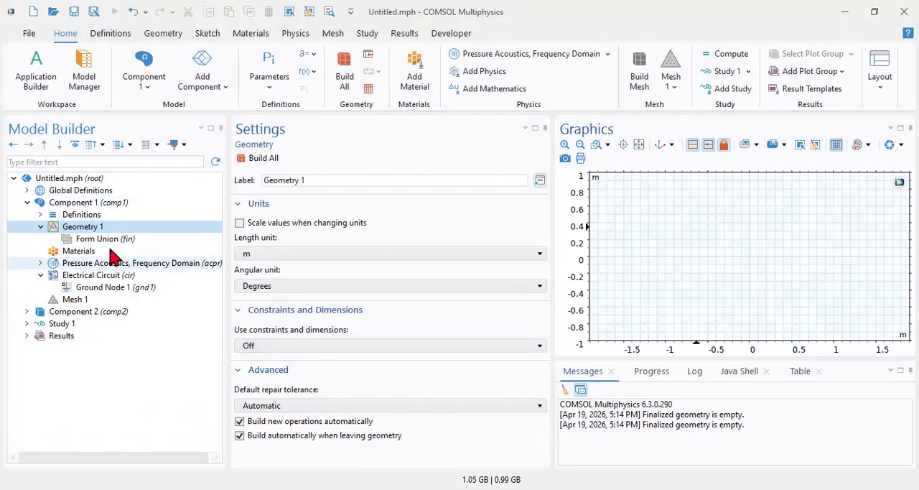
click(27, 204)
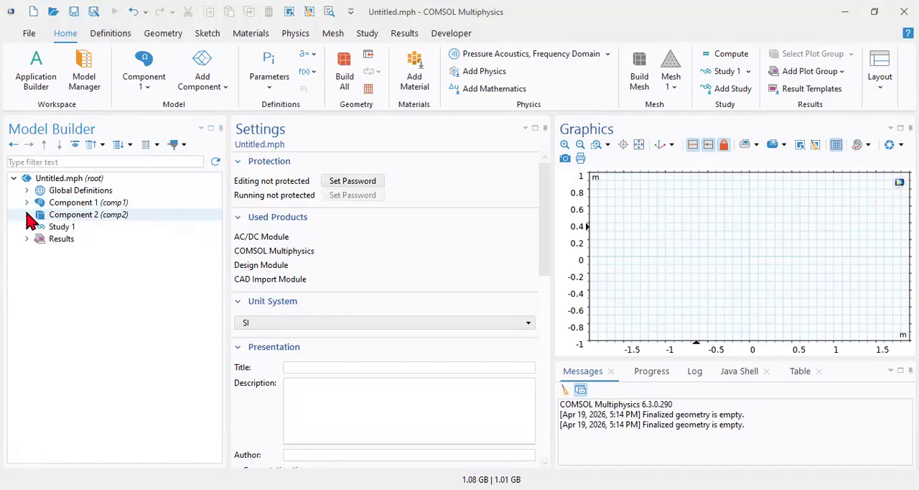
Expand Component 2 and examine its Geometry 2, Materials and Definitions nodes.
click(27, 215)
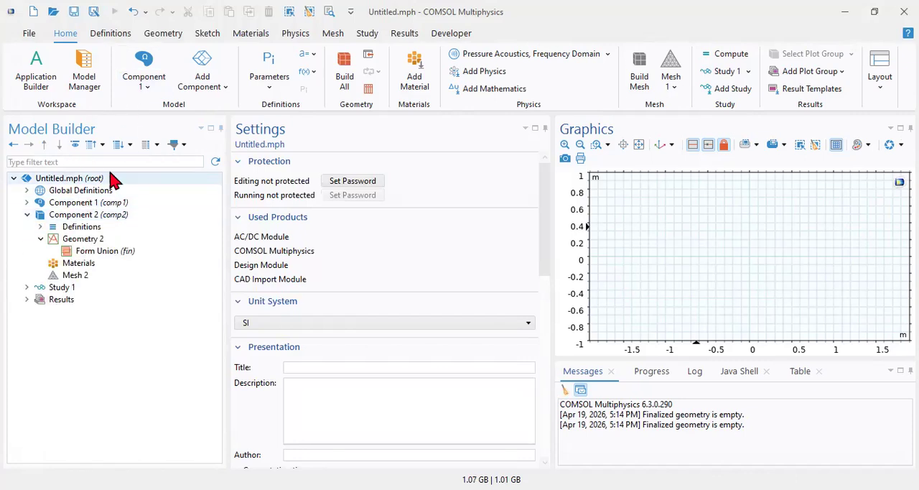
click(64, 243)
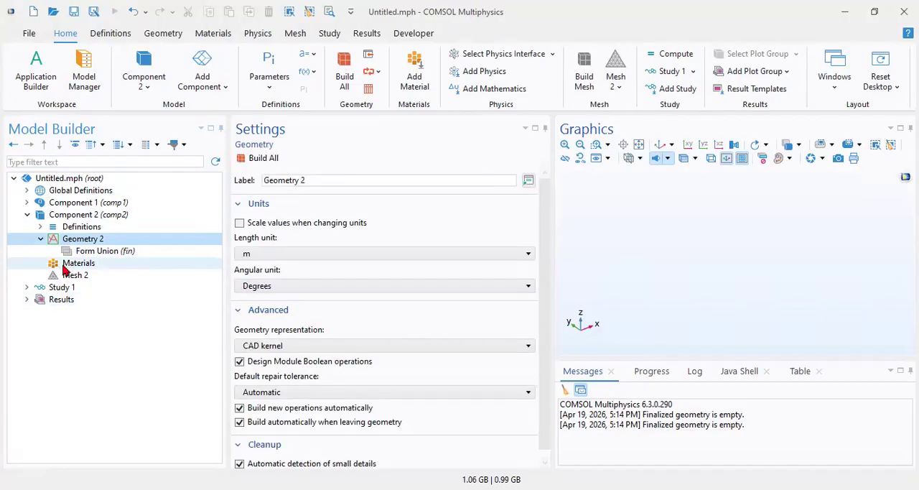
click(57, 265)
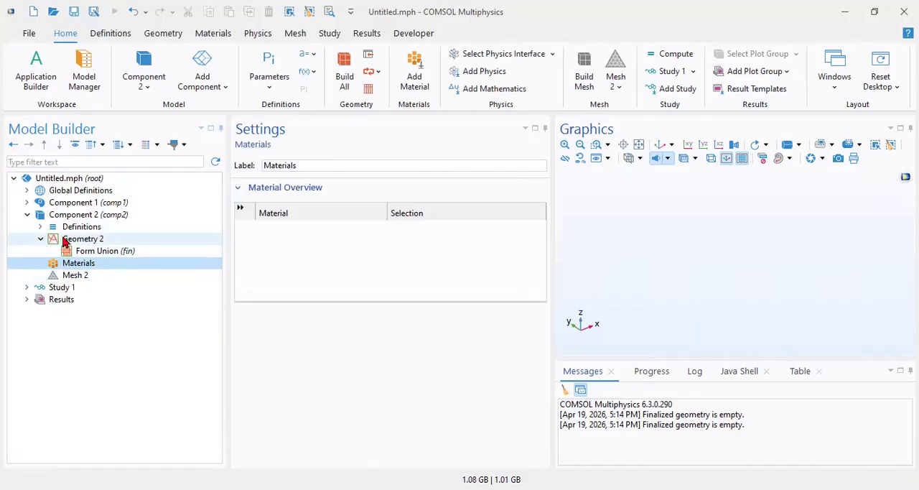
click(41, 227)
click(41, 226)
Select Component 2, check what can be added to it, and open the Add Physics list for it.
click(67, 220)
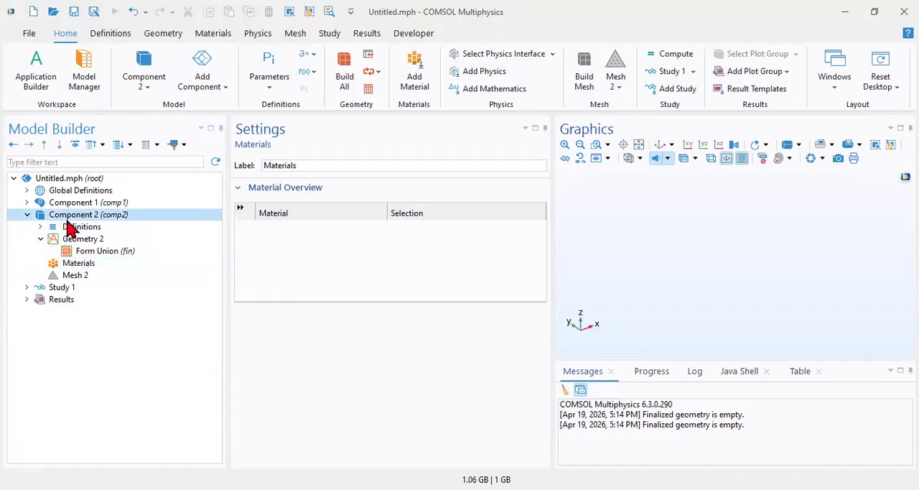
right_click(70, 225)
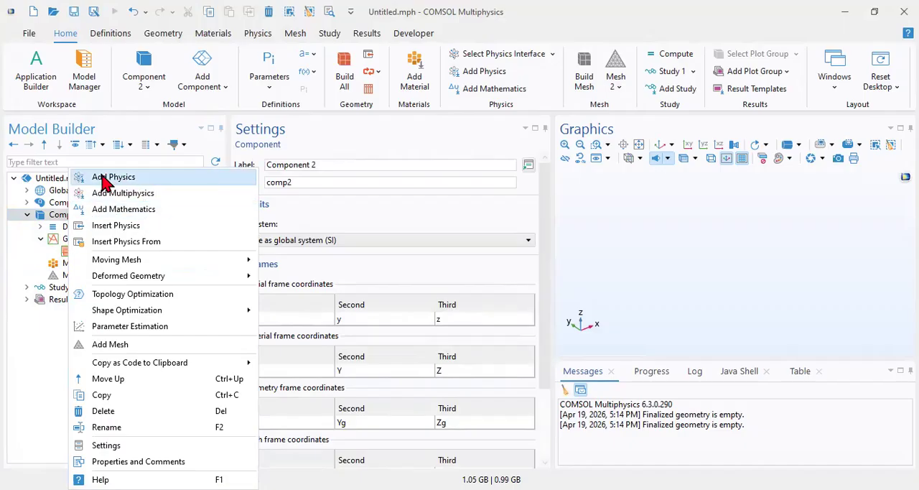
click(54, 218)
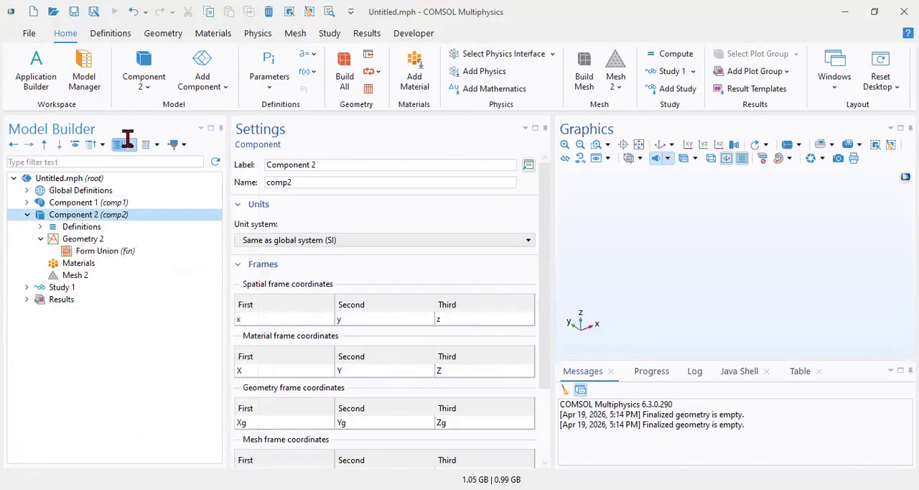
click(258, 34)
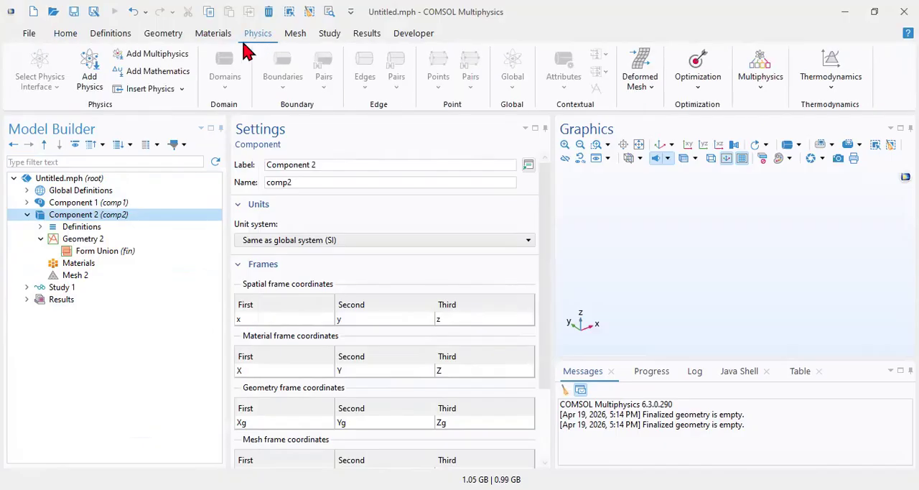
click(90, 70)
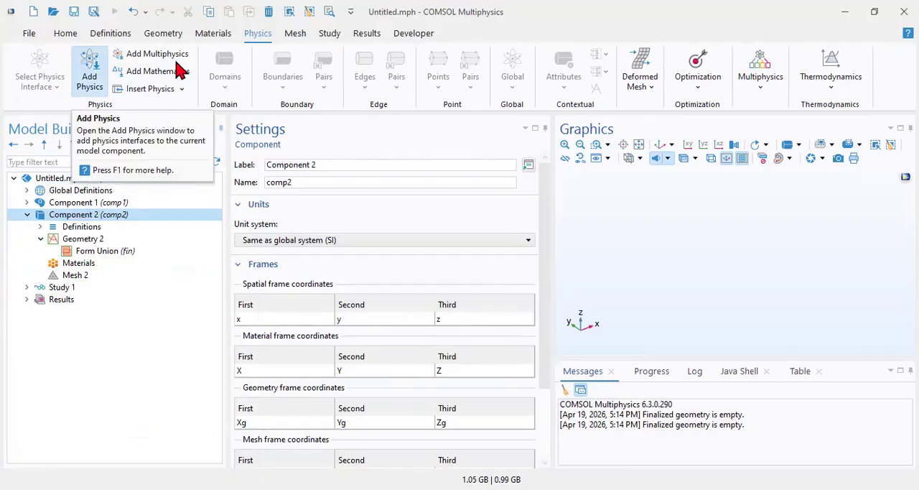
click(107, 94)
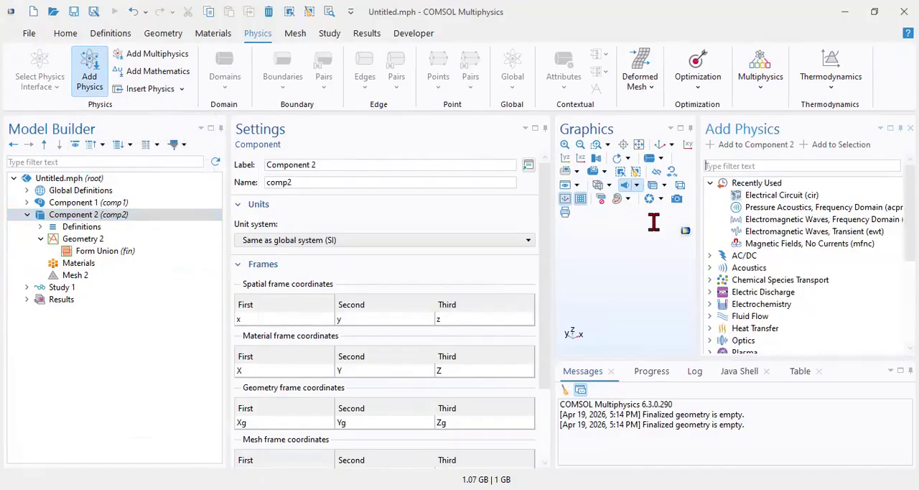
Add the Electromagnetic Waves, Beam Envelopes interface from the Wave Optics branch of Optics to Component 2.
click(710, 183)
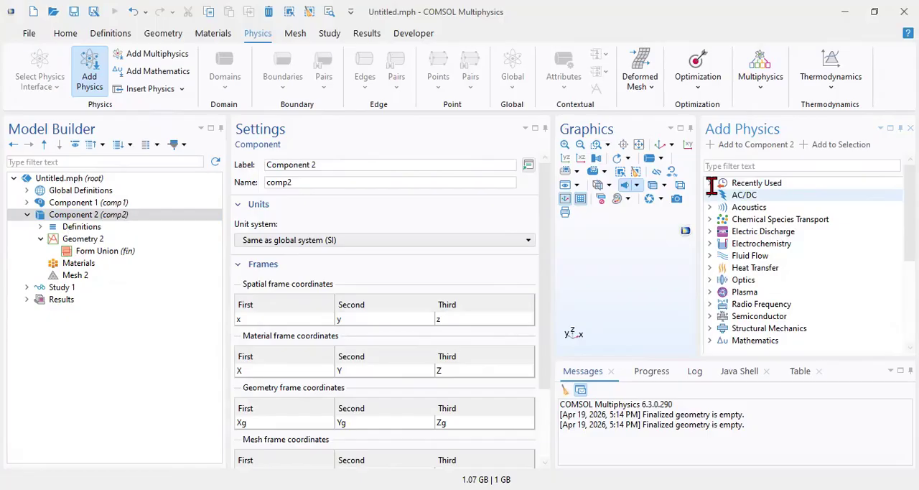
key(Down)
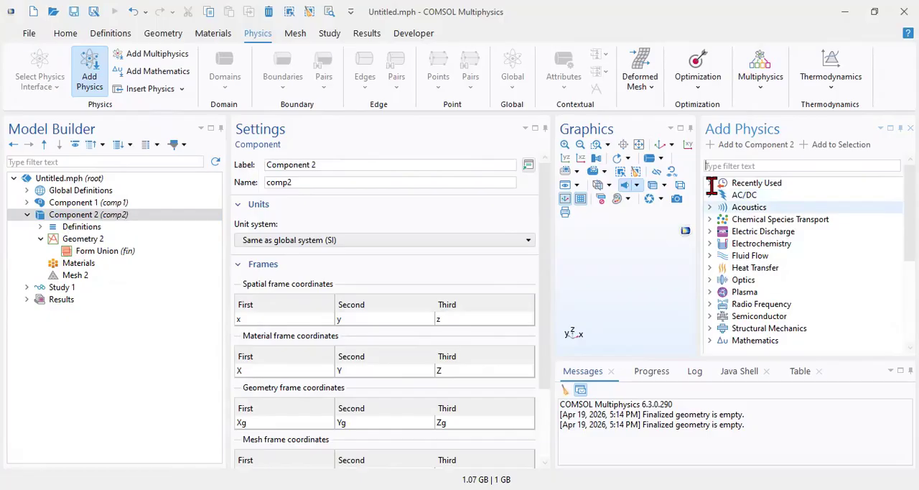
key(Down)
key(Down)
key(Down)
key(Down)
key(Down)
key(Down)
key(Right)
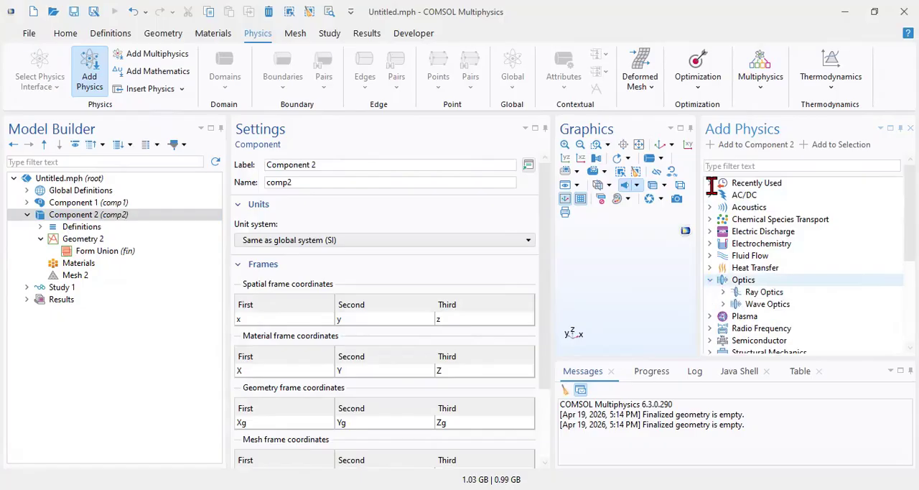
key(Down)
key(Down)
key(Right)
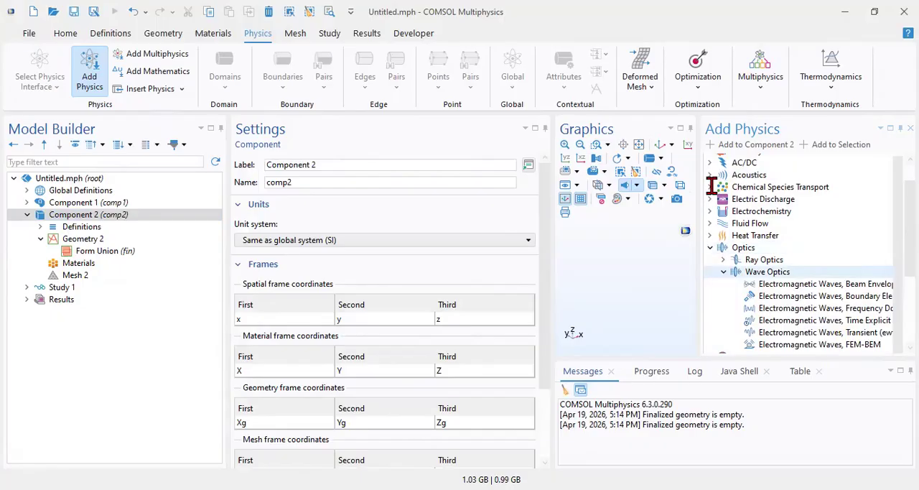
key(Down)
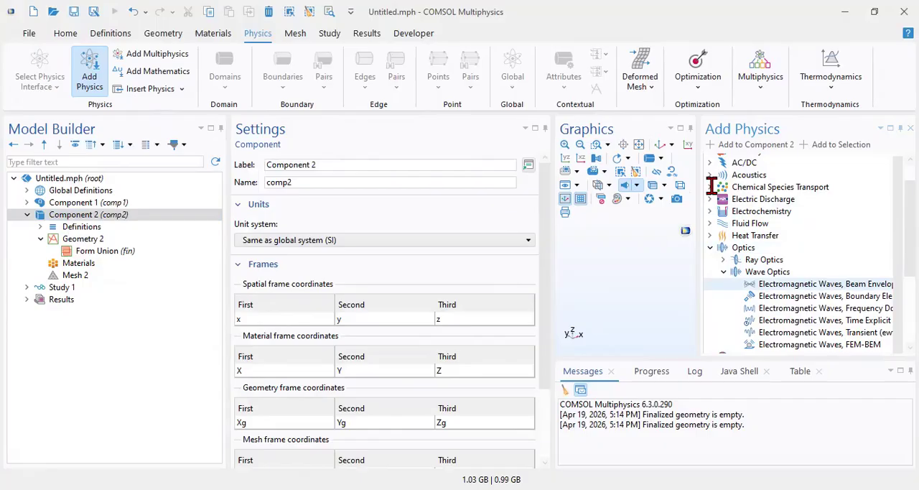
click(806, 287)
double_click(806, 290)
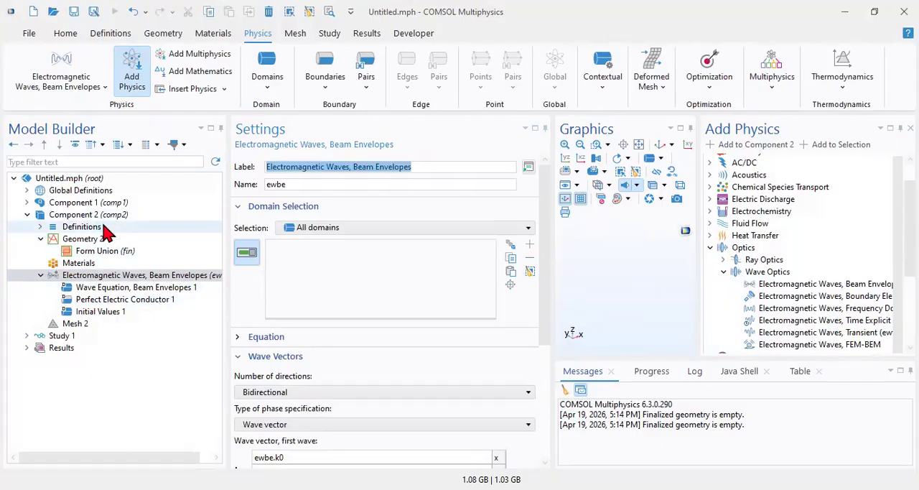
Close the Add Physics list and collapse the Beam Envelopes interface and Component 2 in the model tree.
click(911, 129)
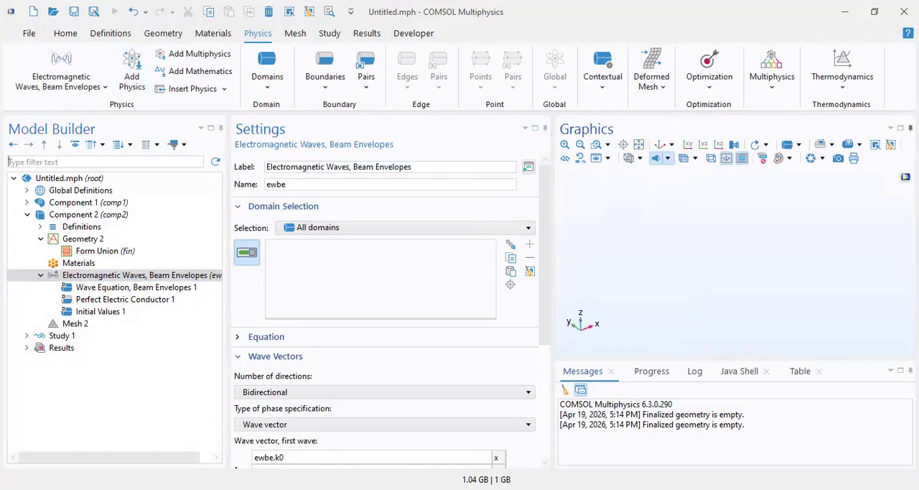
click(39, 275)
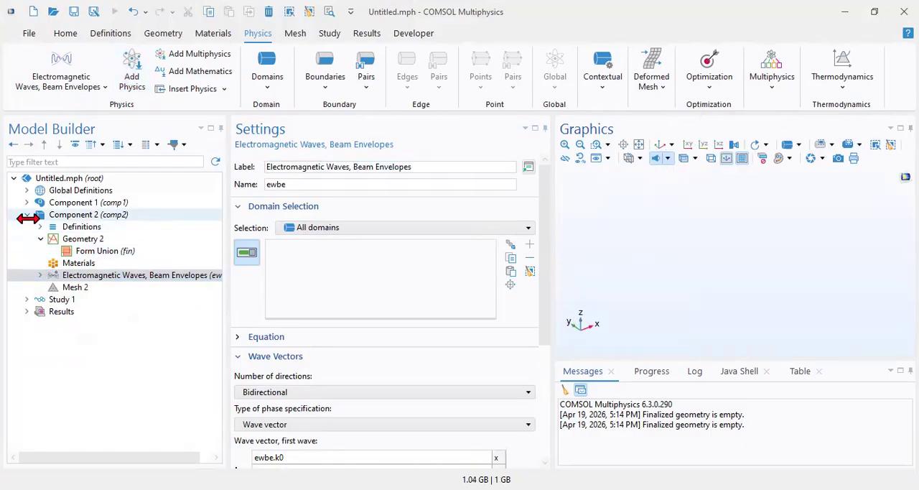
click(27, 214)
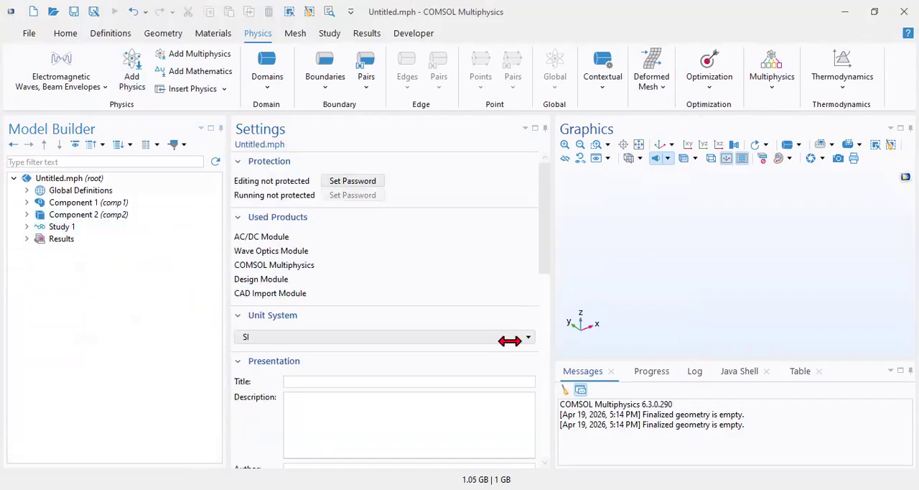
Review the file commands and the ribbon commands for the general model setup and for definitions.
click(43, 36)
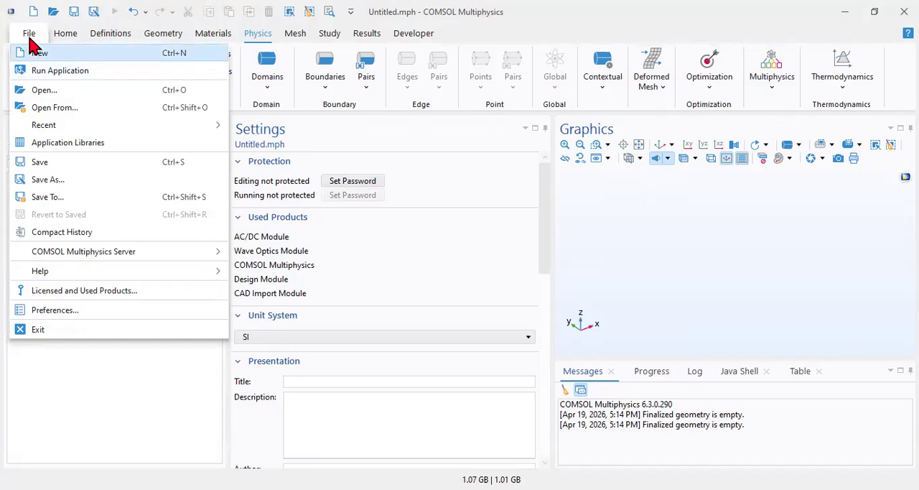
key(Down)
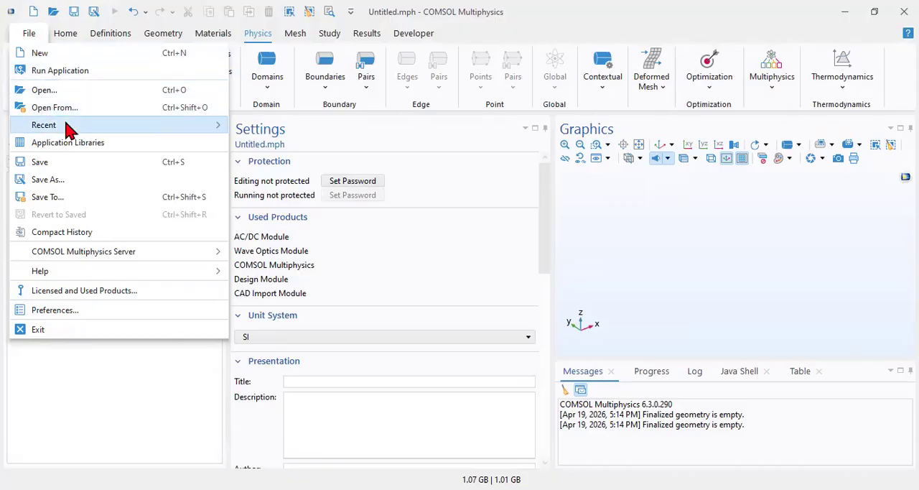
mouse_move(69, 129)
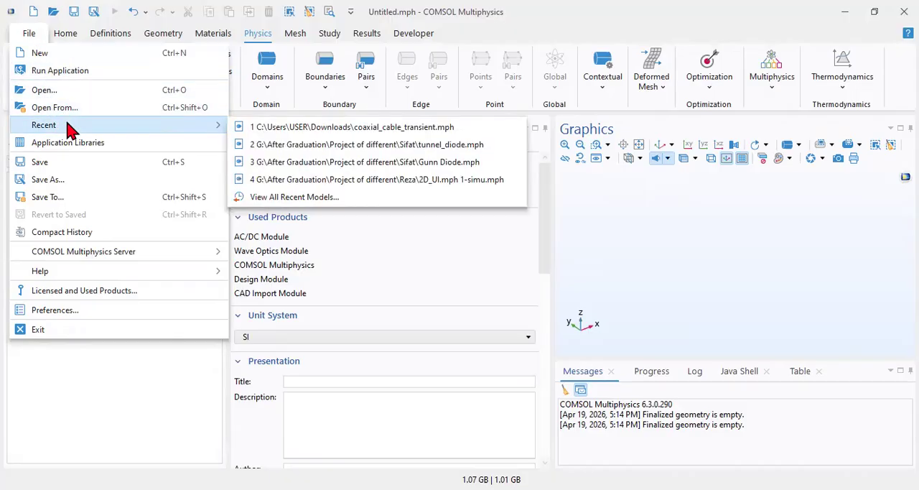
click(54, 39)
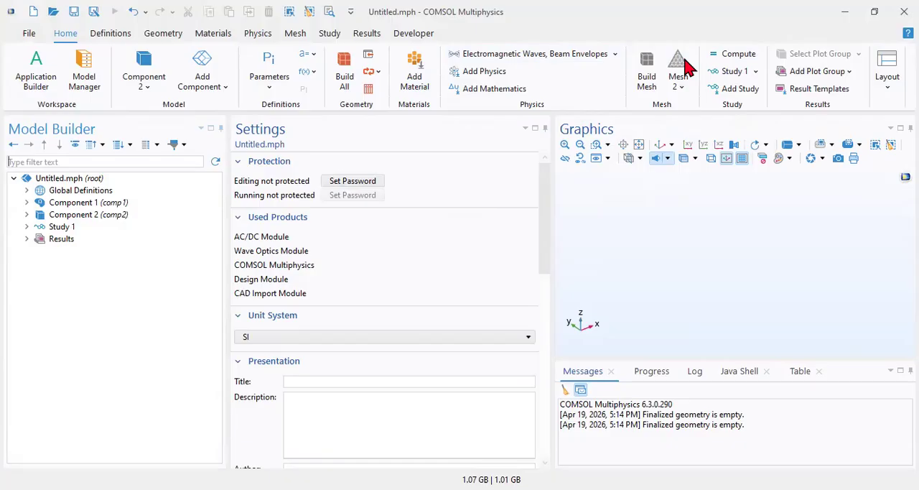
scroll(686, 67, down, 1)
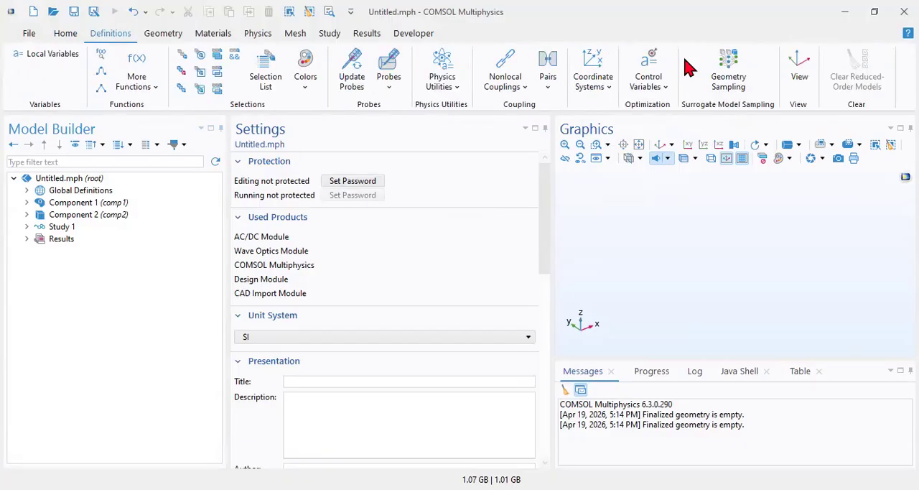
Expand Component 1 and its Definitions, and list the features that can be added under those Definitions.
click(27, 202)
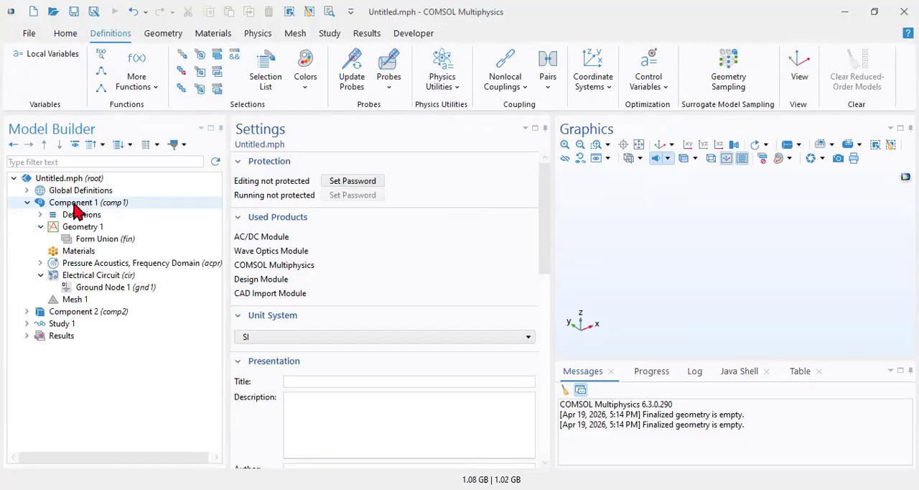
click(41, 216)
click(87, 217)
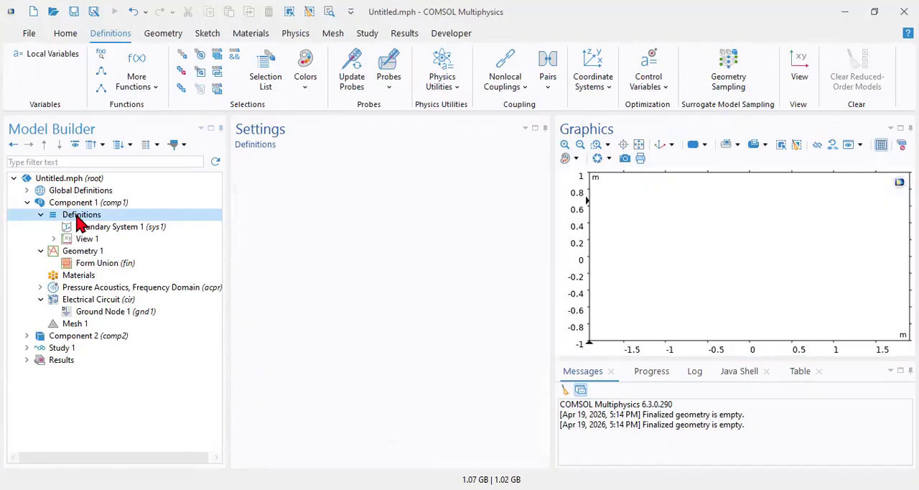
right_click(79, 218)
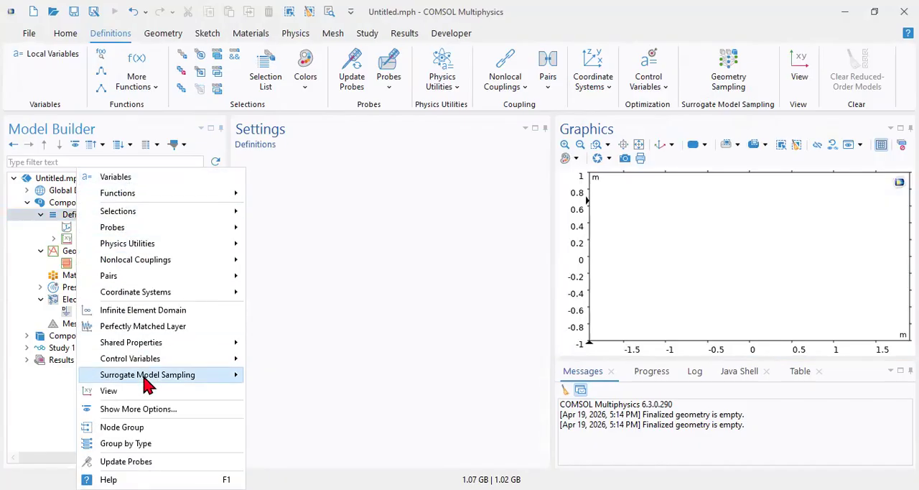
Review the features that can be added under Component 1's Definitions once more, and dismiss the list.
click(65, 224)
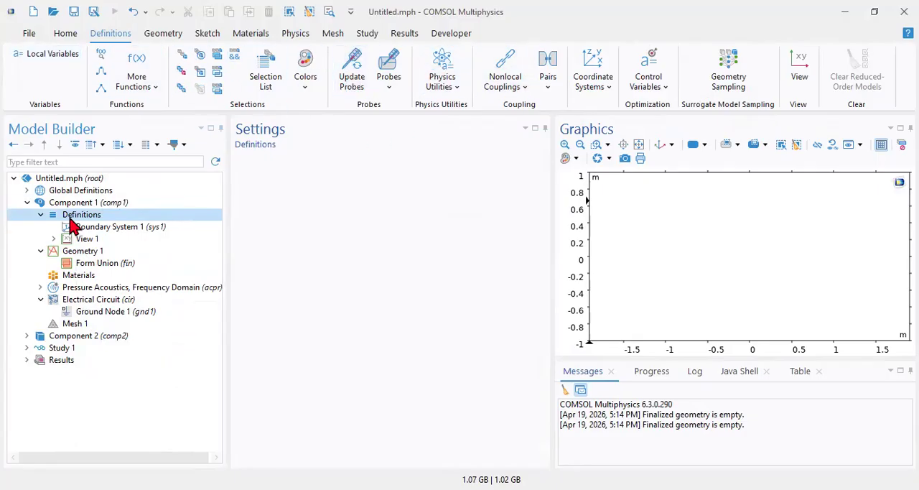
right_click(70, 219)
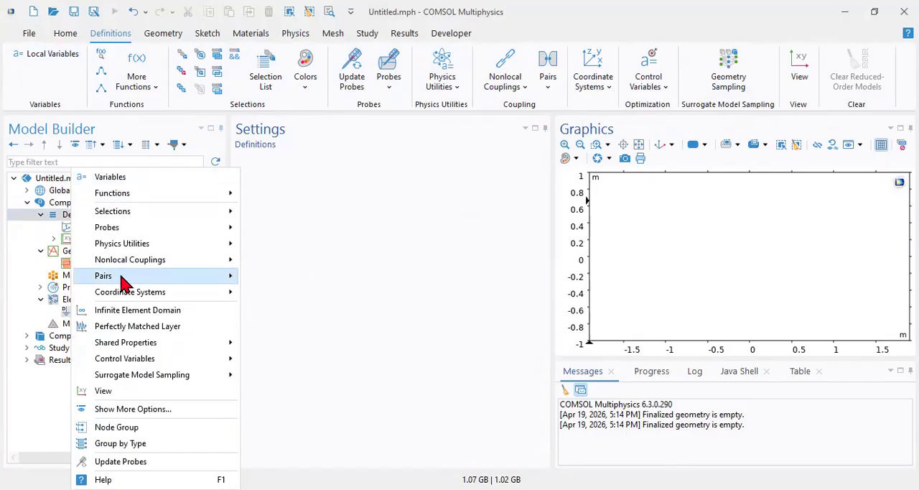
click(48, 211)
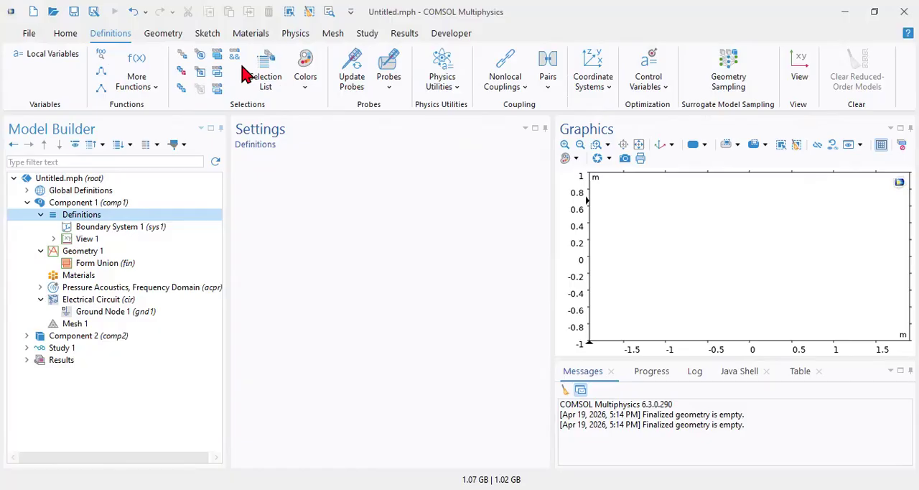
Compare the commands available for building geometry with those for sketching.
click(173, 36)
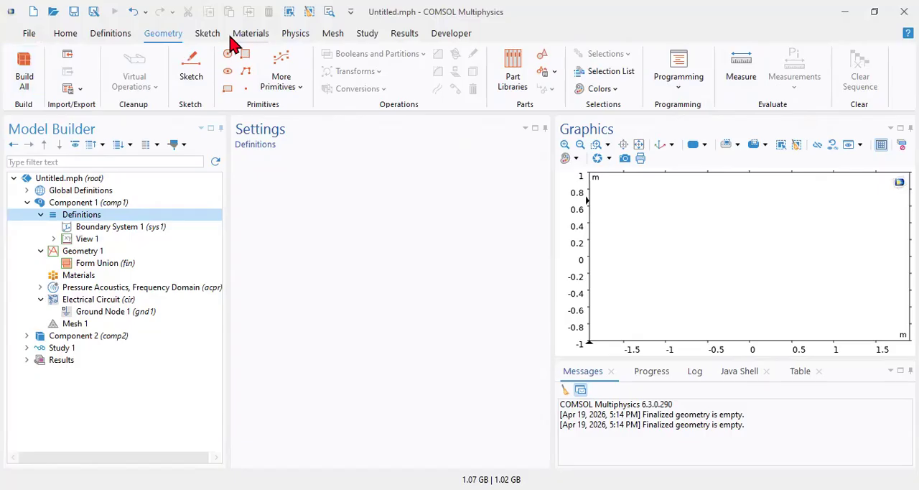
click(201, 37)
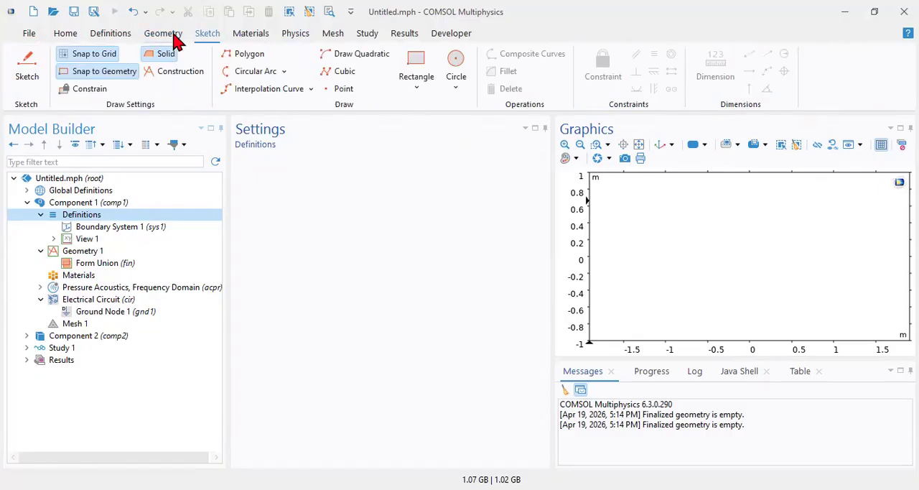
click(176, 36)
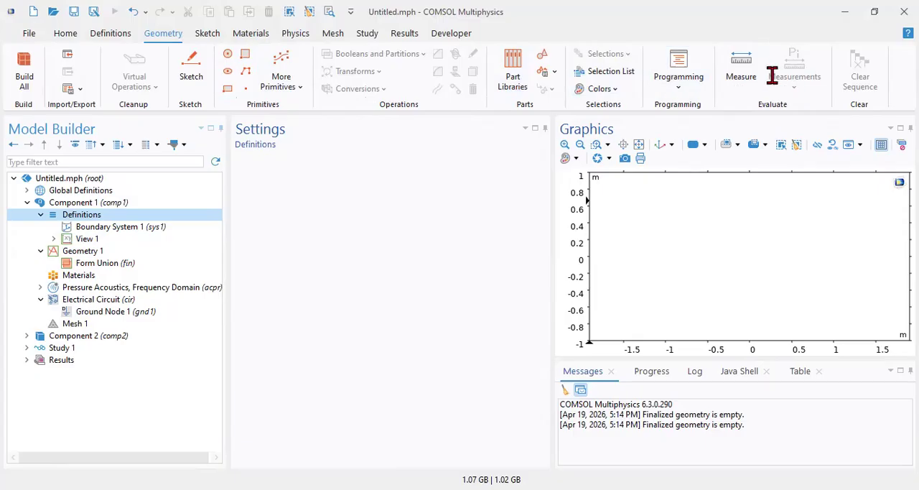
click(210, 33)
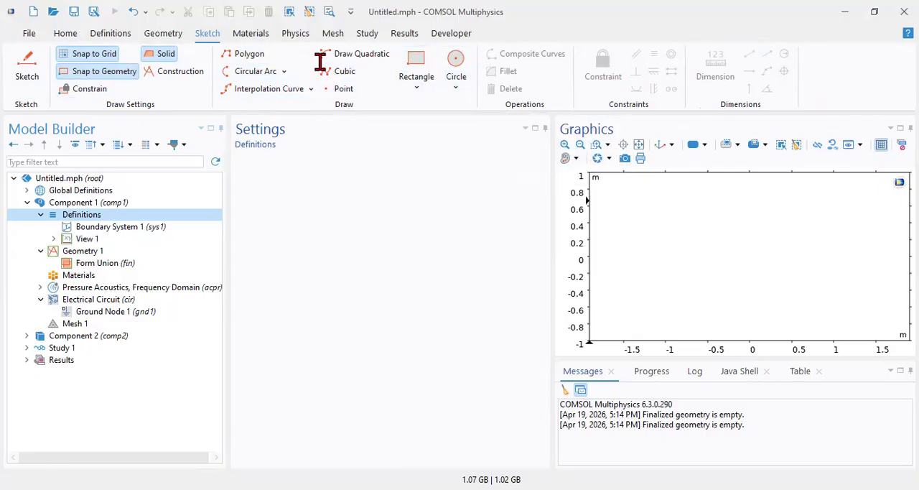
Review the materials commands and list what can be added under Component 1's Materials node.
click(263, 33)
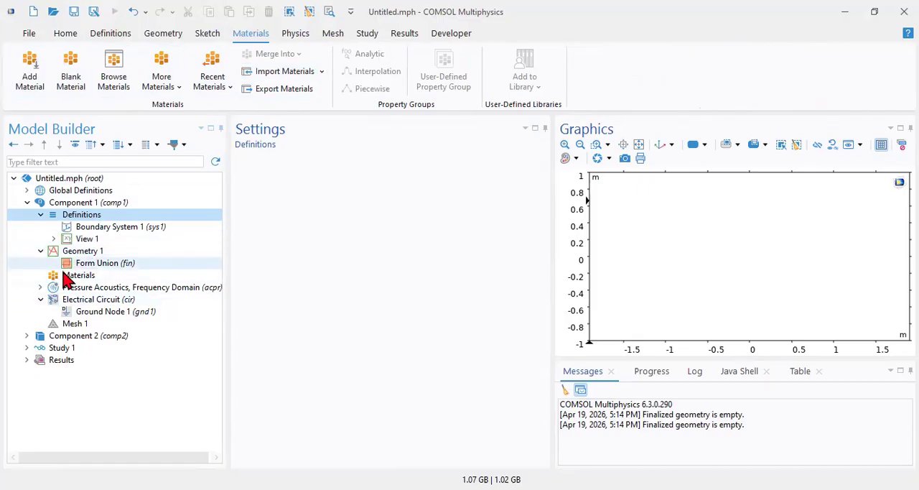
click(66, 277)
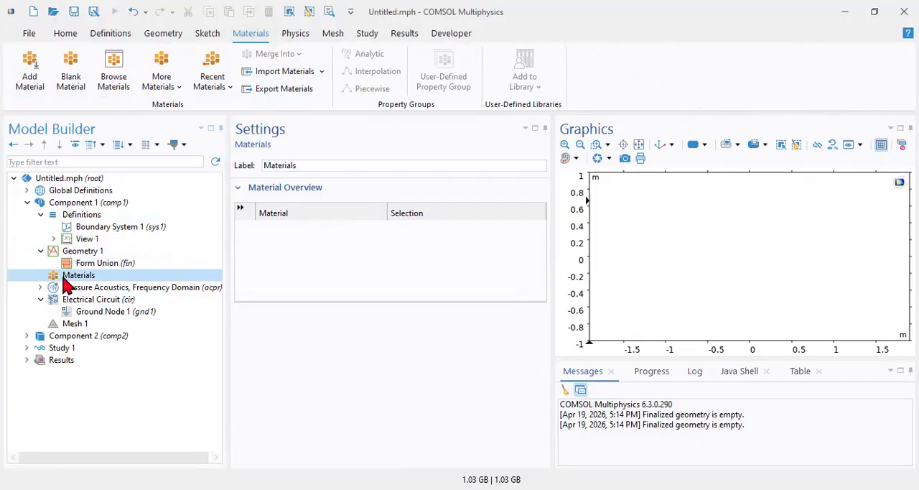
right_click(66, 284)
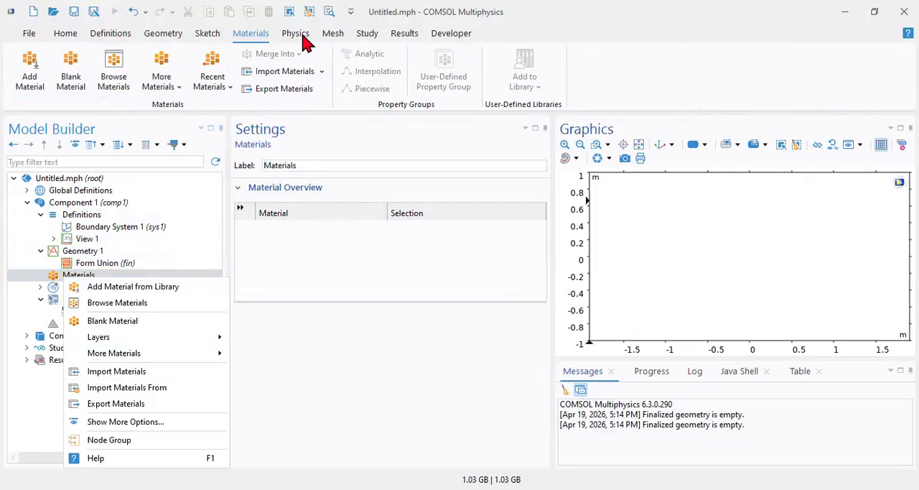
Review the physics commands and the conditions that can be added to the Pressure Acoustics, Frequency Domain interface.
click(305, 36)
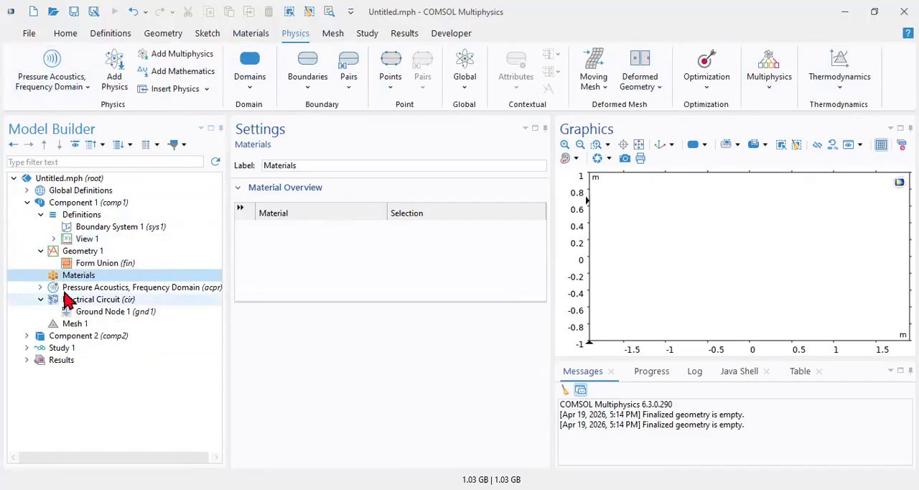
click(65, 288)
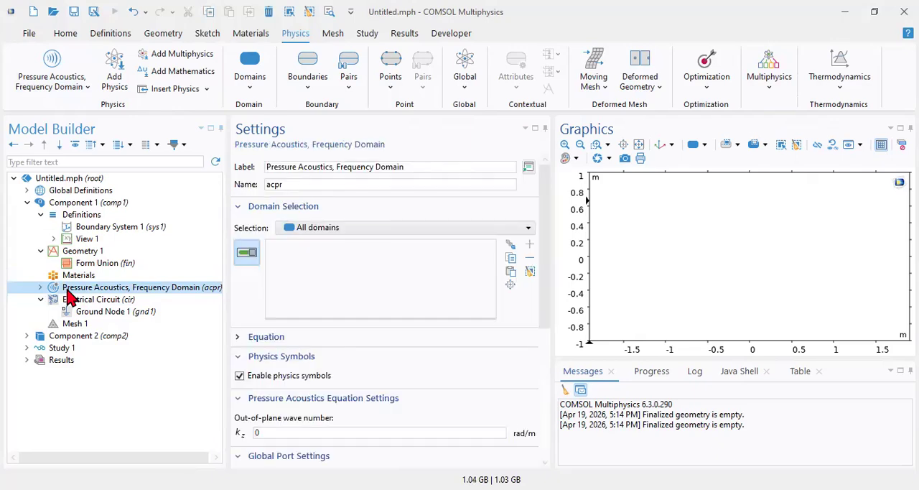
right_click(69, 295)
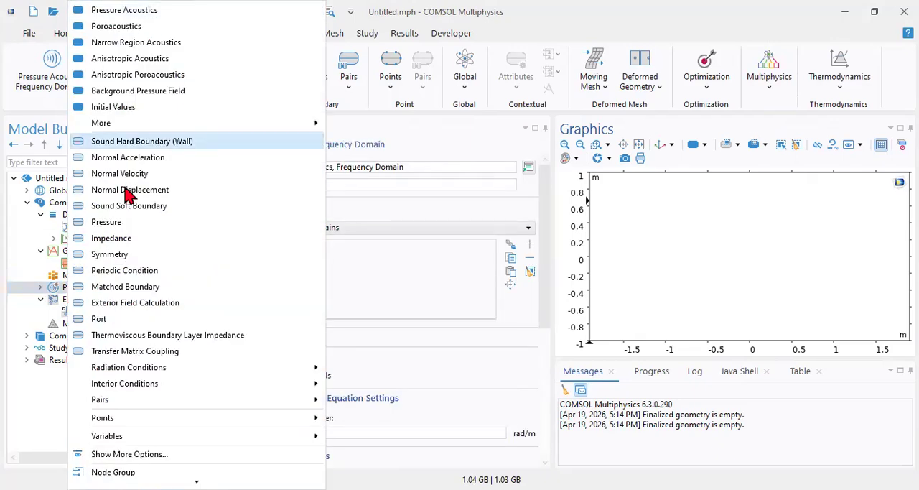
click(61, 286)
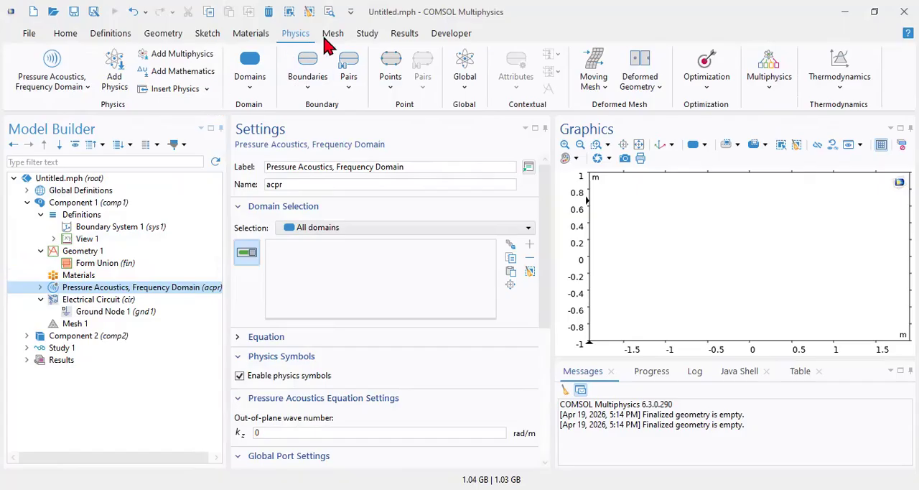
Review the commands available for meshing, studies, results and application development.
click(339, 39)
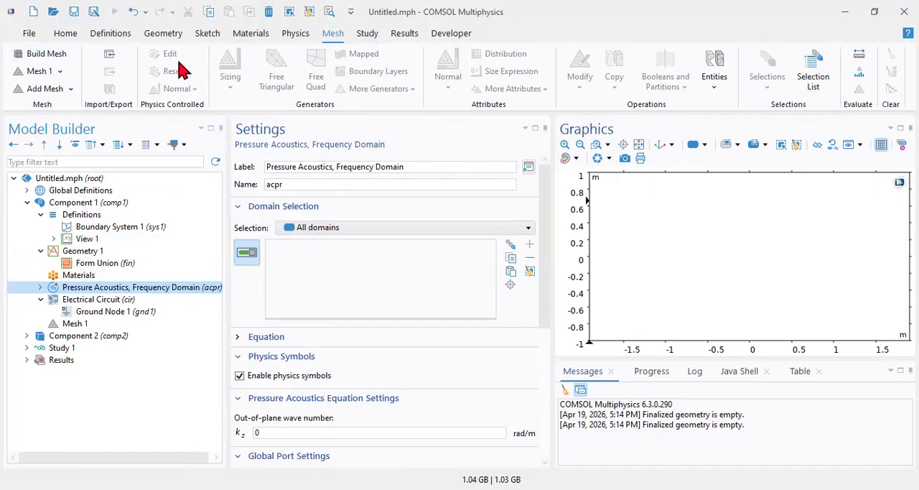
click(371, 40)
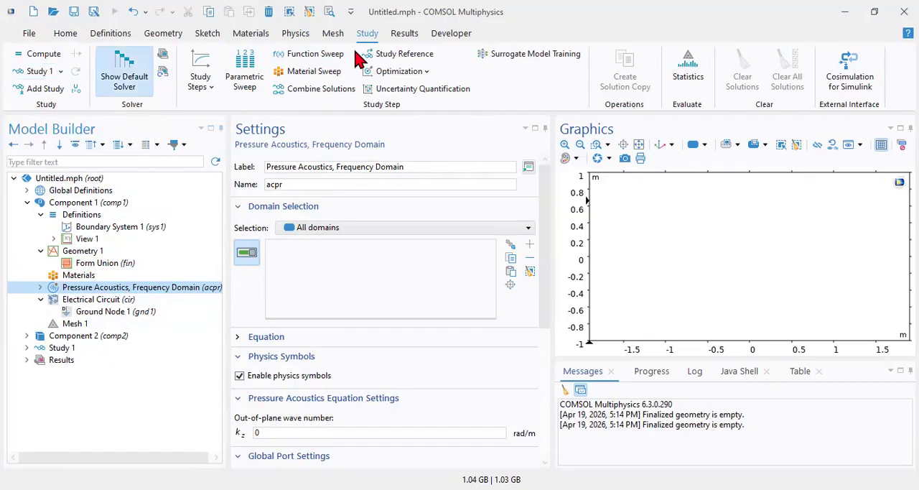
click(414, 35)
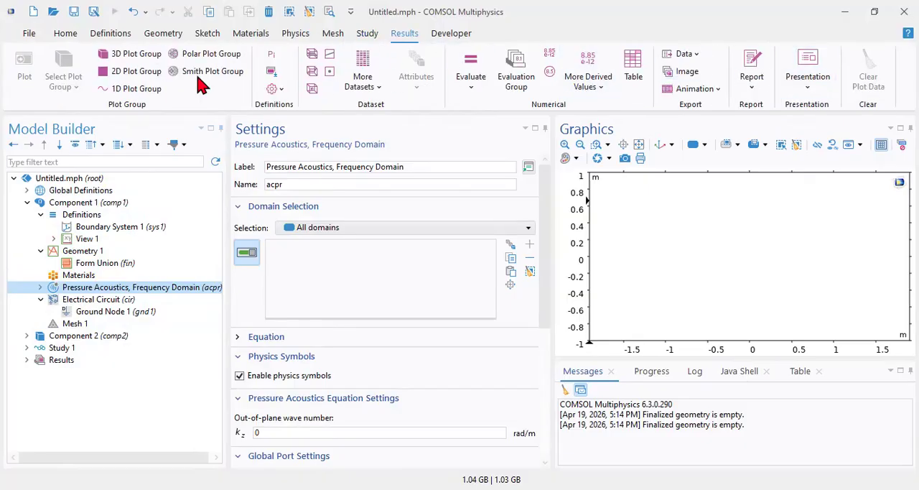
click(451, 36)
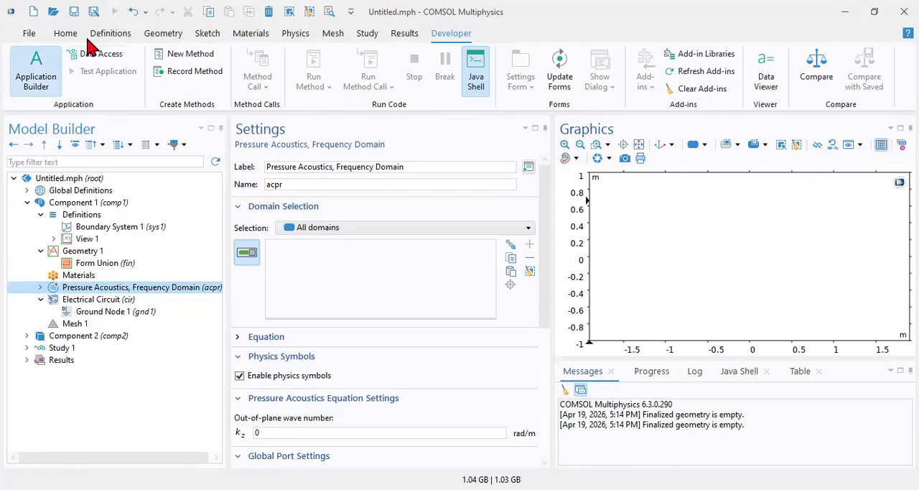
Review the file commands again and return to the general model setup commands.
click(30, 34)
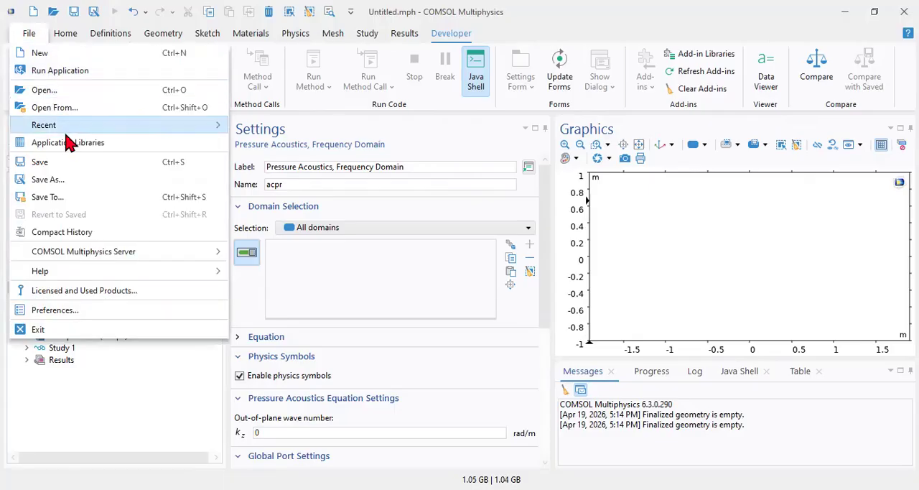
click(81, 423)
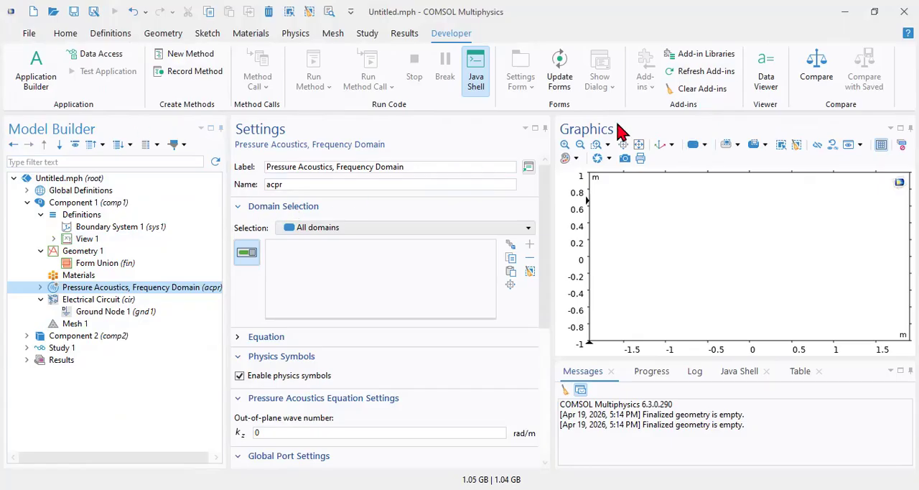
click(65, 33)
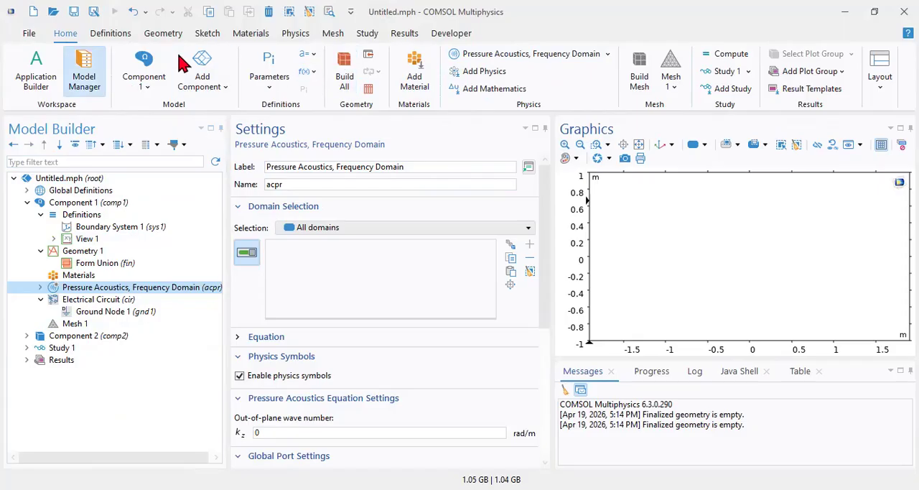